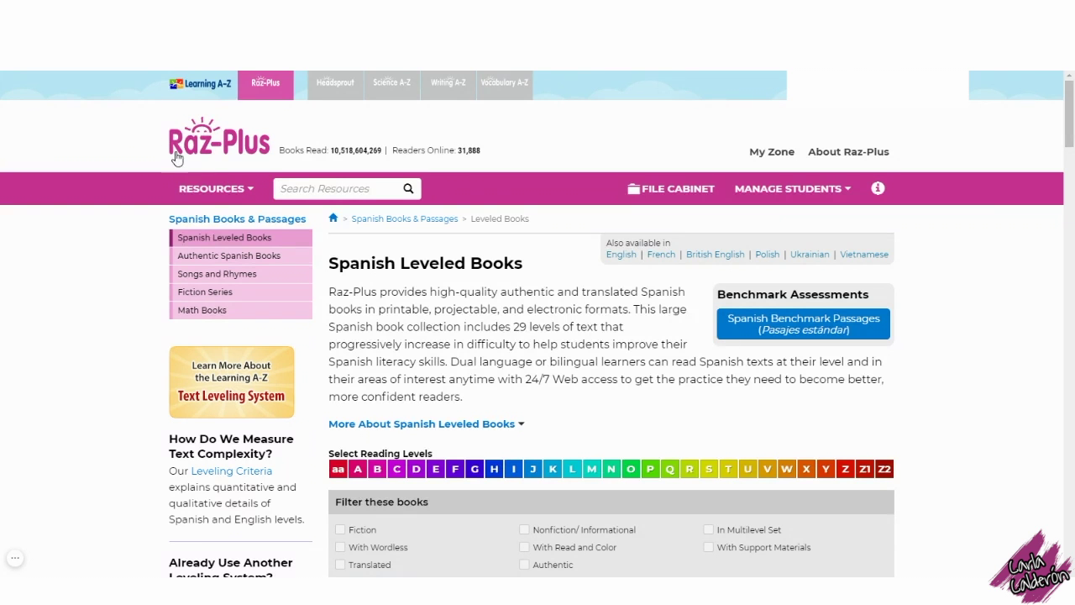
Open the Level aa book Adentro from the Spanish Leveled Books list.
scroll(942, 480, down, 3)
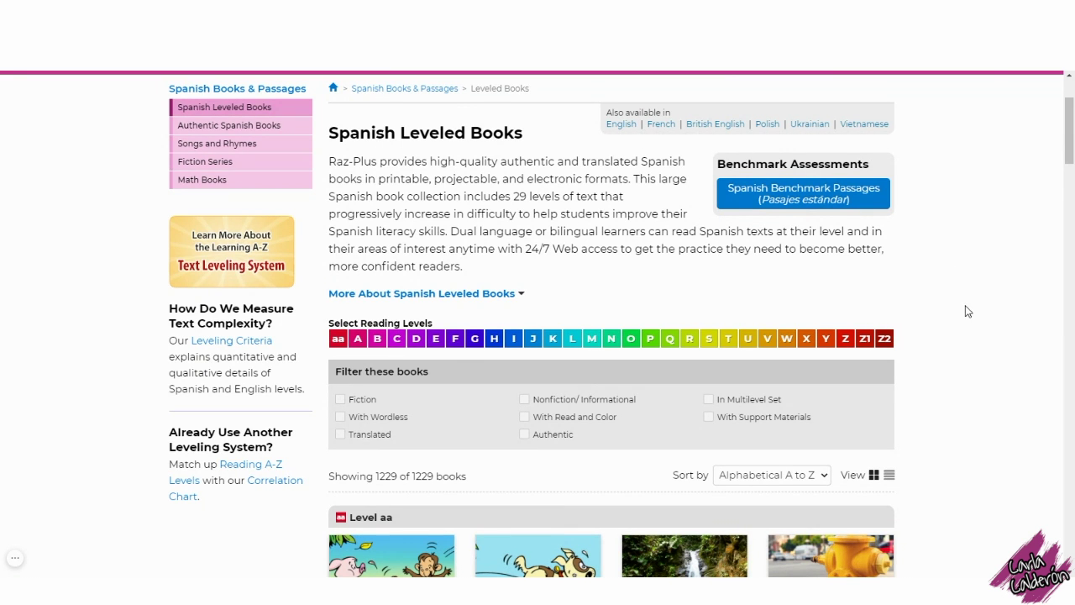
scroll(968, 312, down, 5)
scroll(968, 312, down, 1)
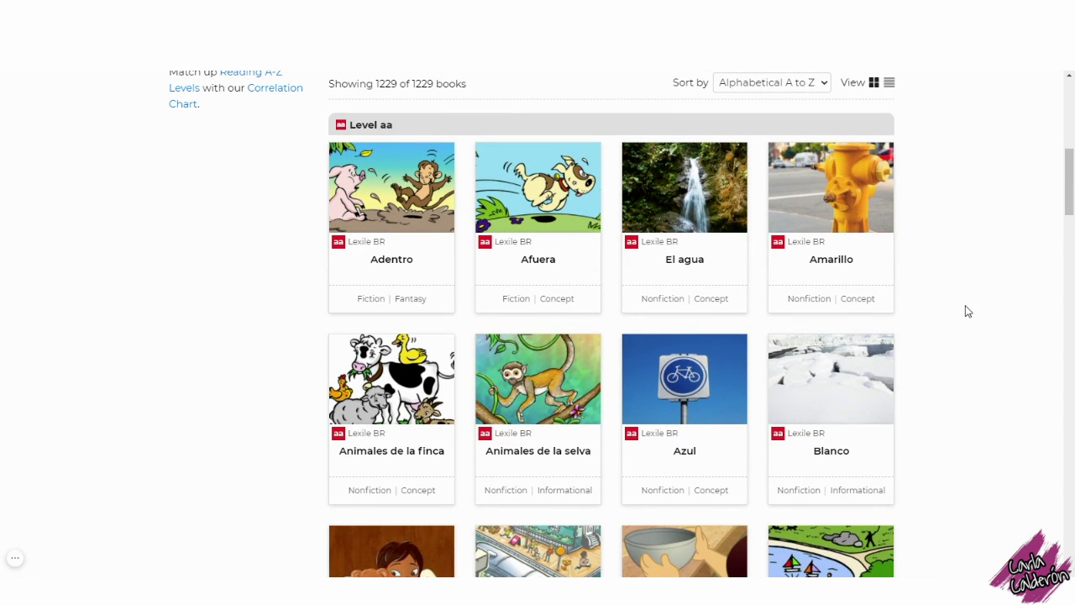
click(401, 222)
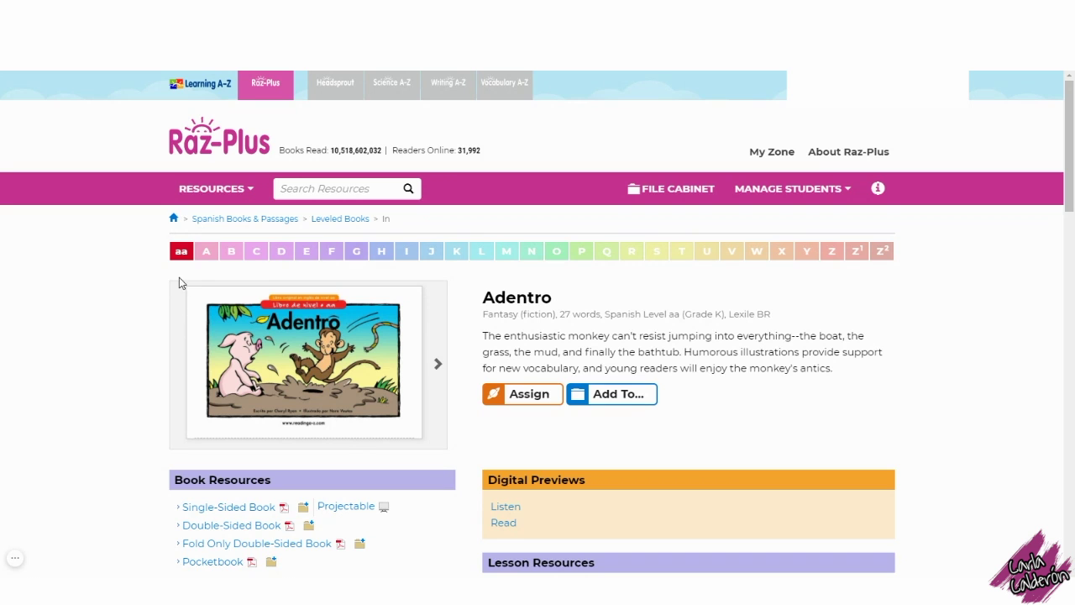
Return to the Spanish Leveled Books list and open the Level aa book Animales de la finca.
click(182, 255)
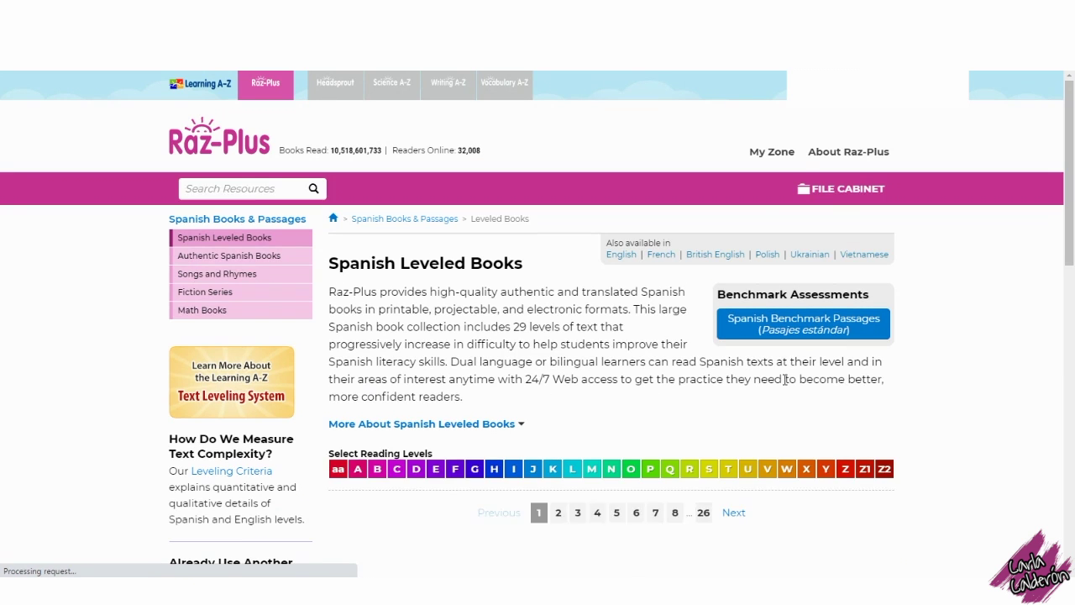
scroll(991, 462, down, 2)
scroll(991, 462, down, 5)
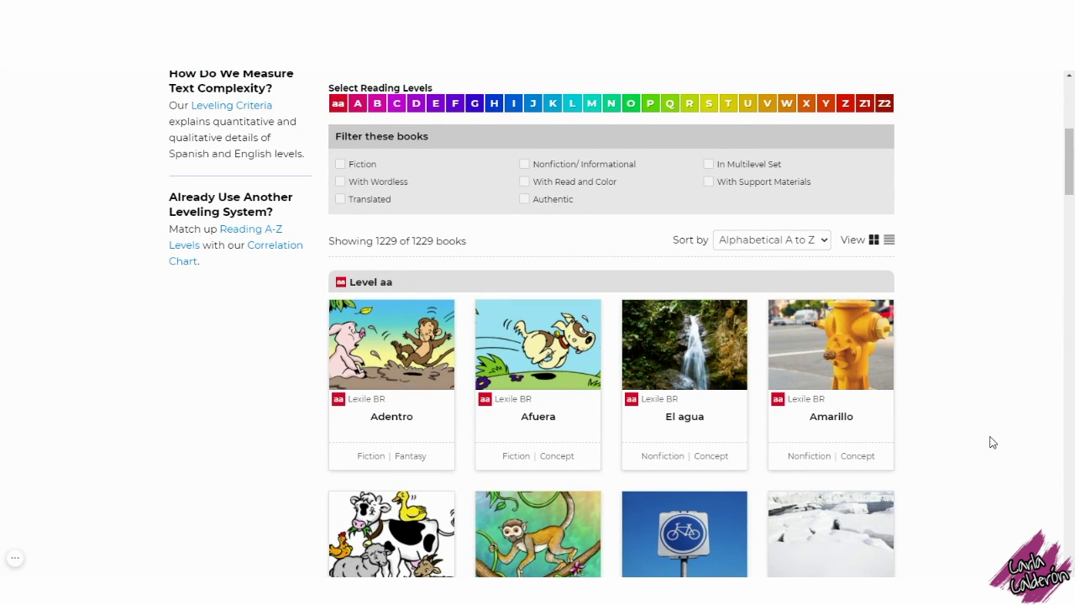
scroll(994, 438, down, 3)
click(400, 386)
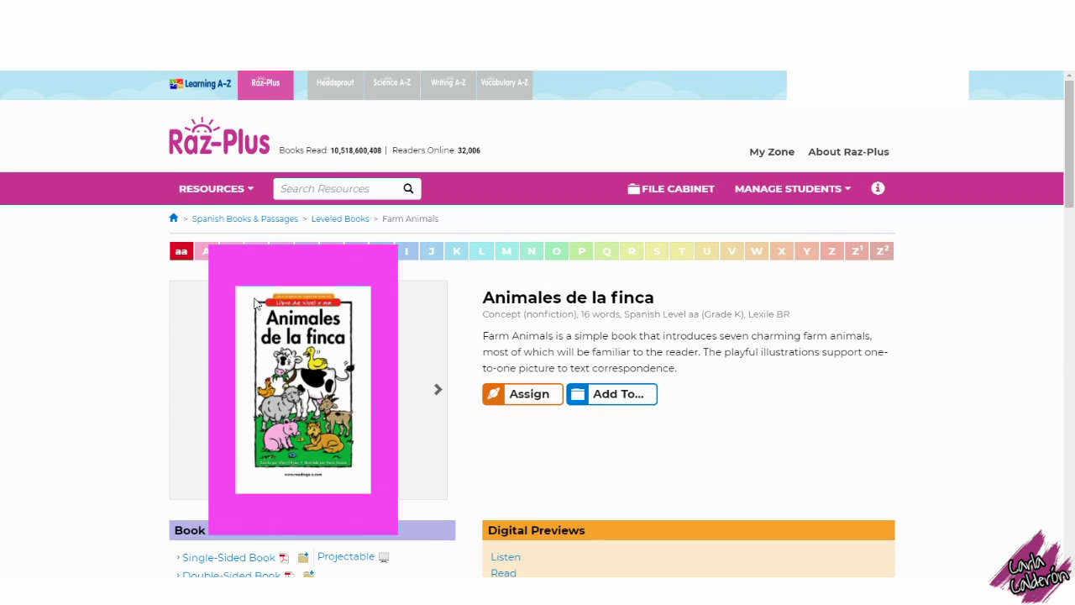
Start saving the book's Single-Sided Book PDF and create a folder named Reading A to Z on the Desktop.
scroll(444, 473, down, 3)
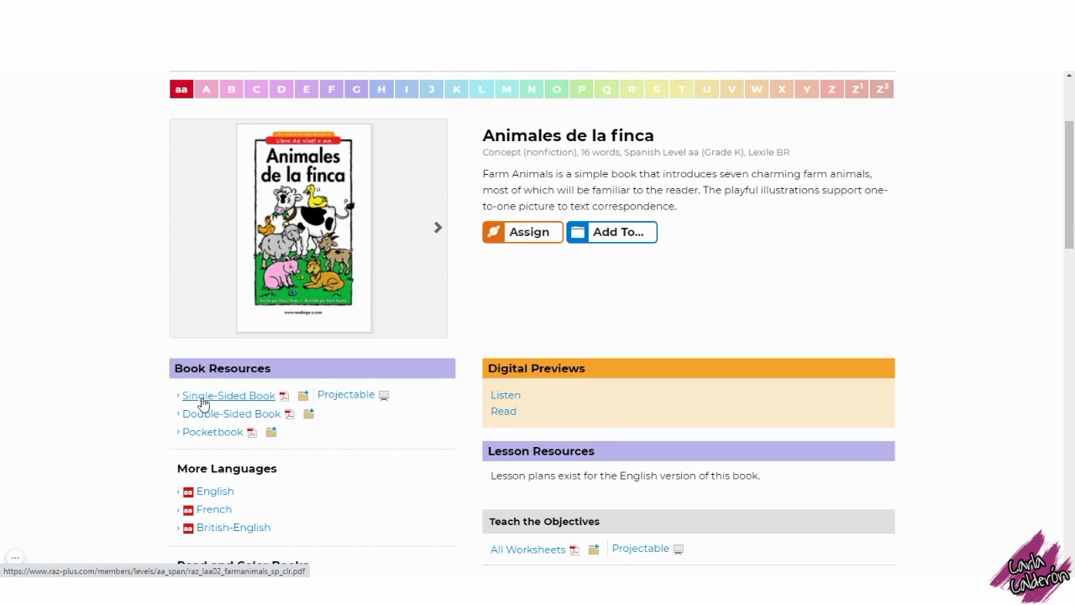
click(248, 403)
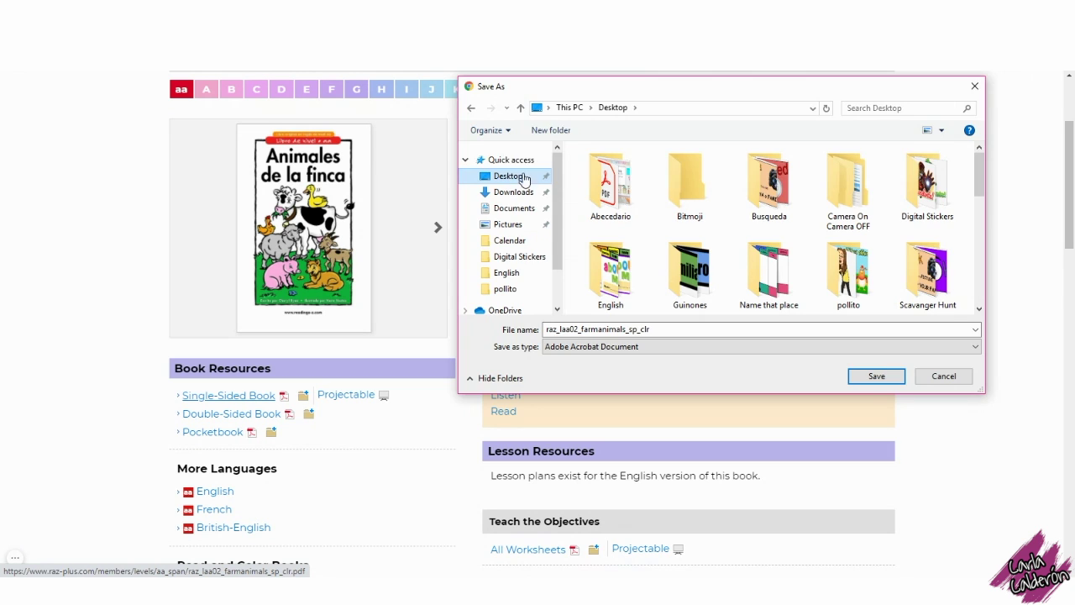
click(559, 132)
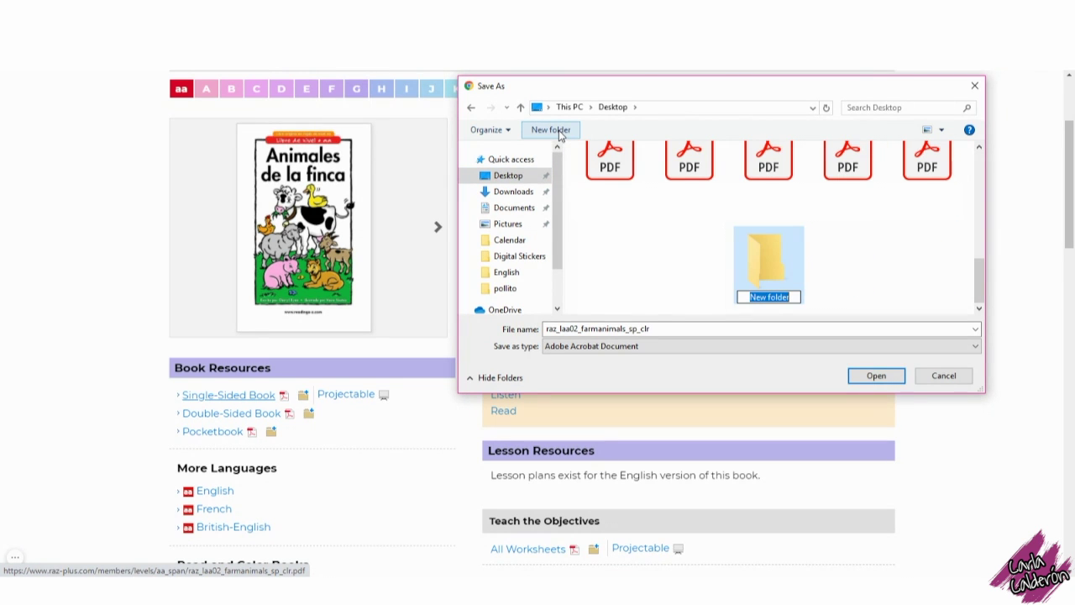
text(Reading A to Z)
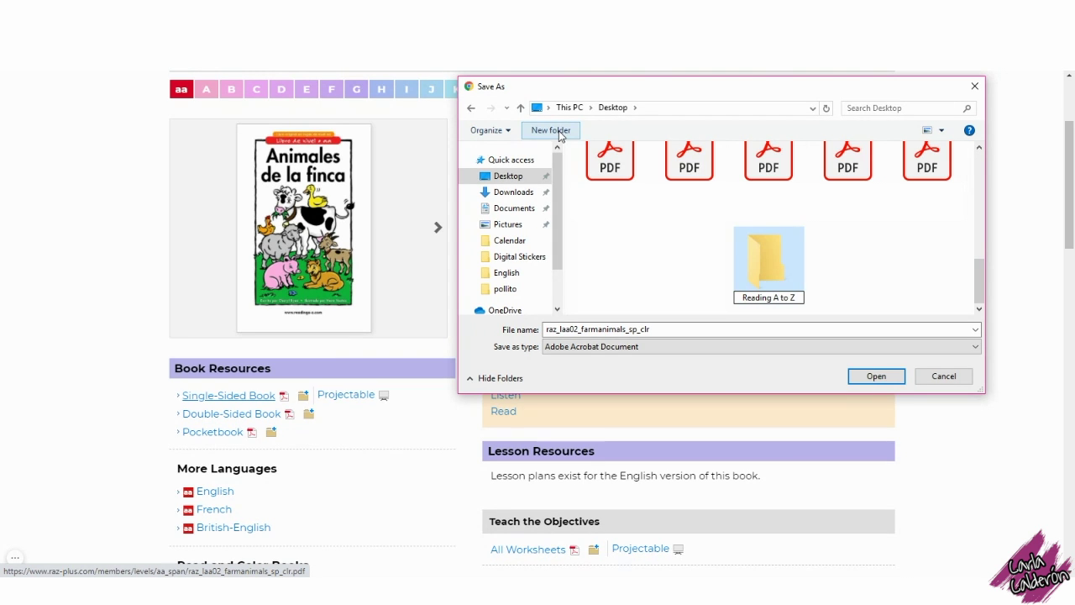
Inside the Reading A to Z folder, create a subfolder named aa and open it as the save location.
double_click(767, 254)
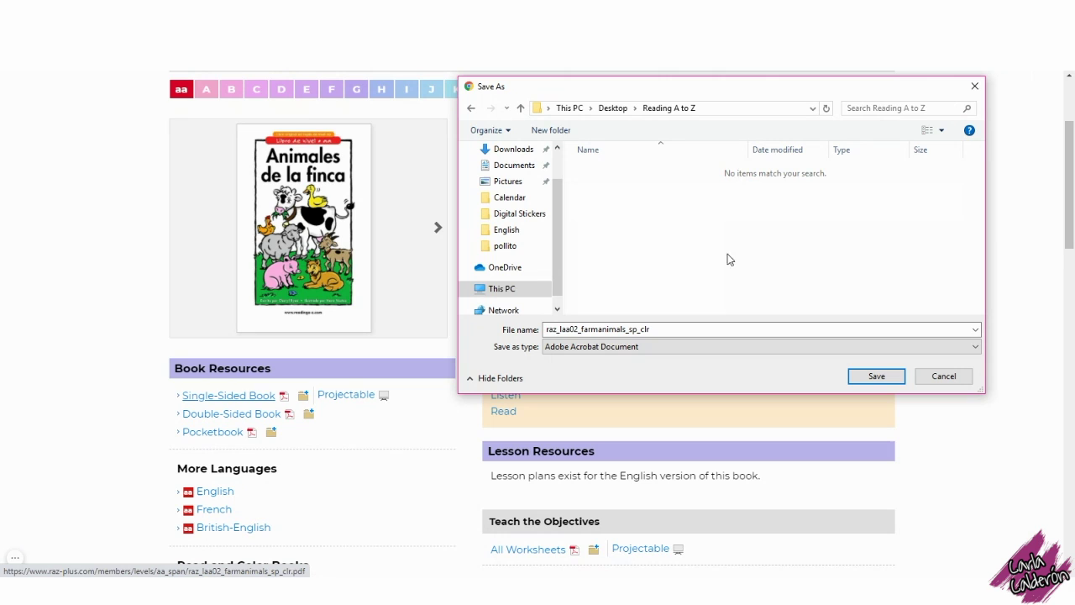
click(551, 131)
text(aa)
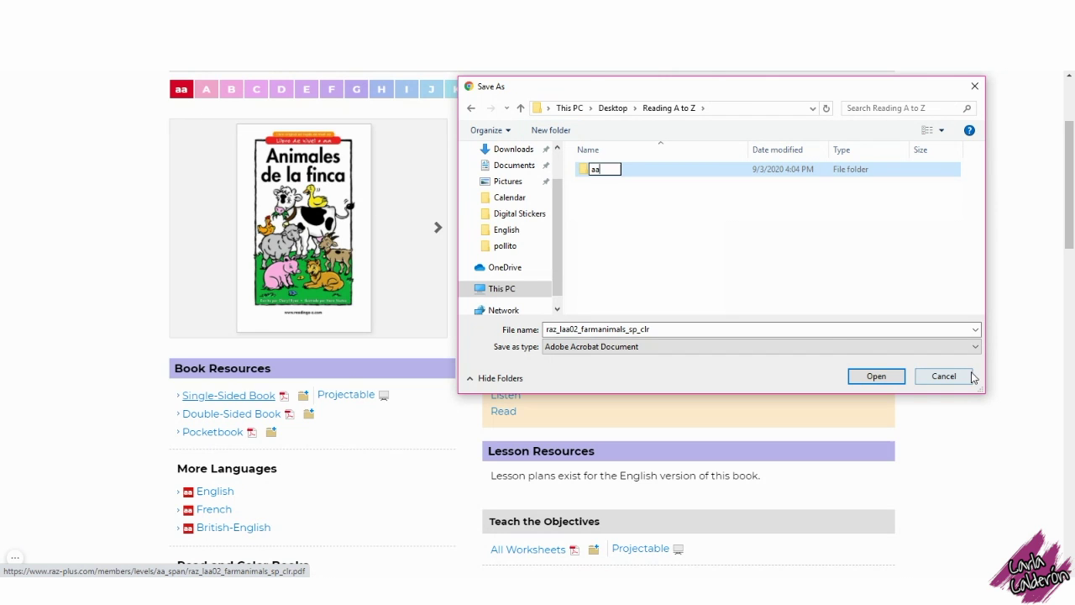
click(812, 329)
click(595, 172)
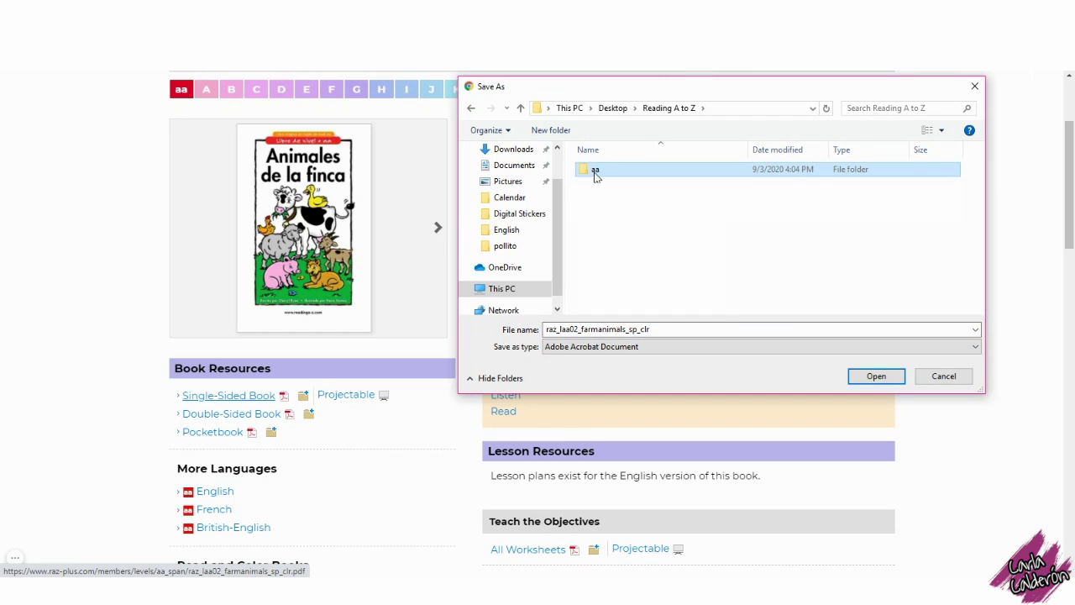
double_click(594, 172)
Save the PDF as Animales de la finca and look through its pages.
click(679, 329)
text(Animales de la finca)
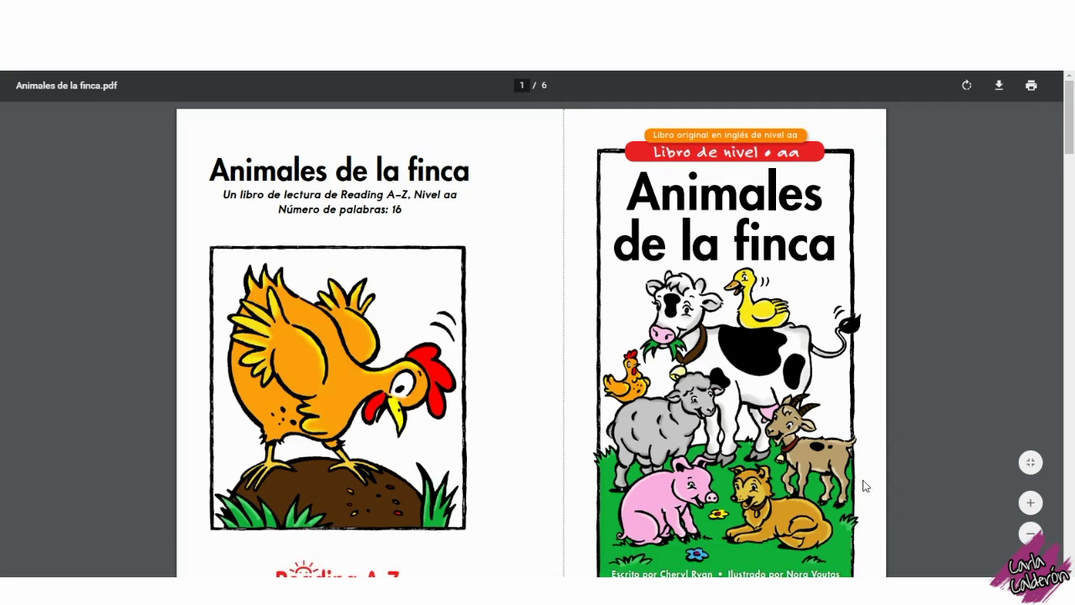
scroll(922, 511, down, 10)
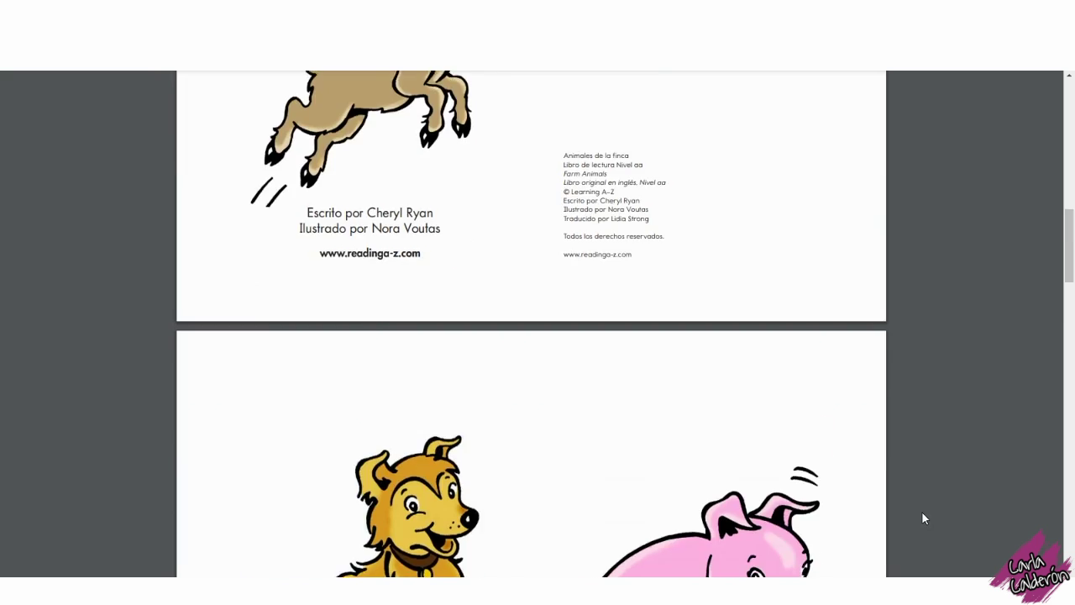
scroll(592, 549, up, 10)
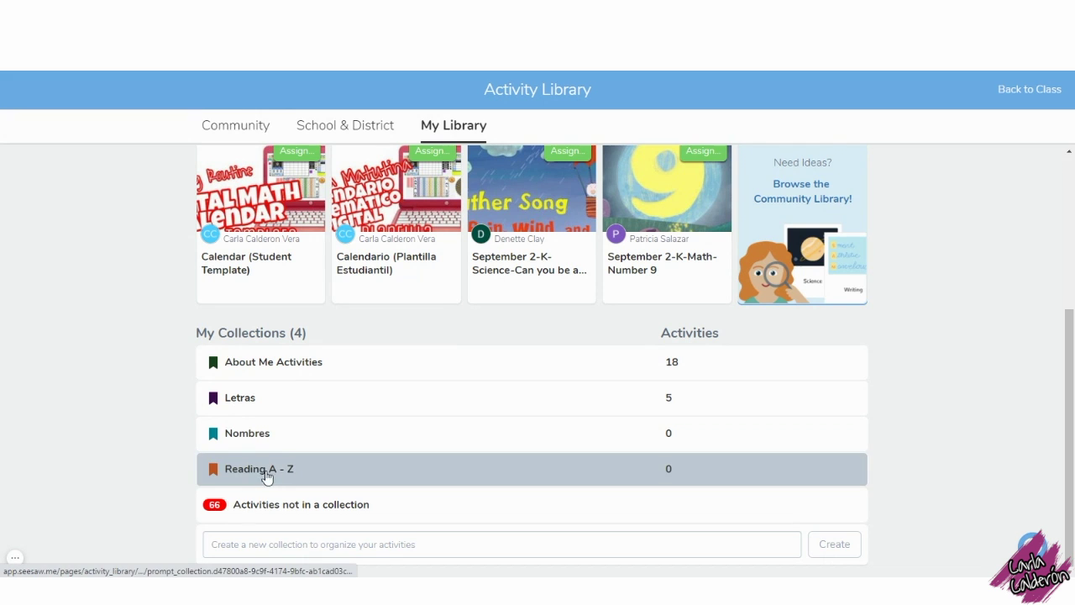
Switch to the Seesaw activity library and create a new activity named Level aa - Animales de la finca.
scroll(920, 379, up, 3)
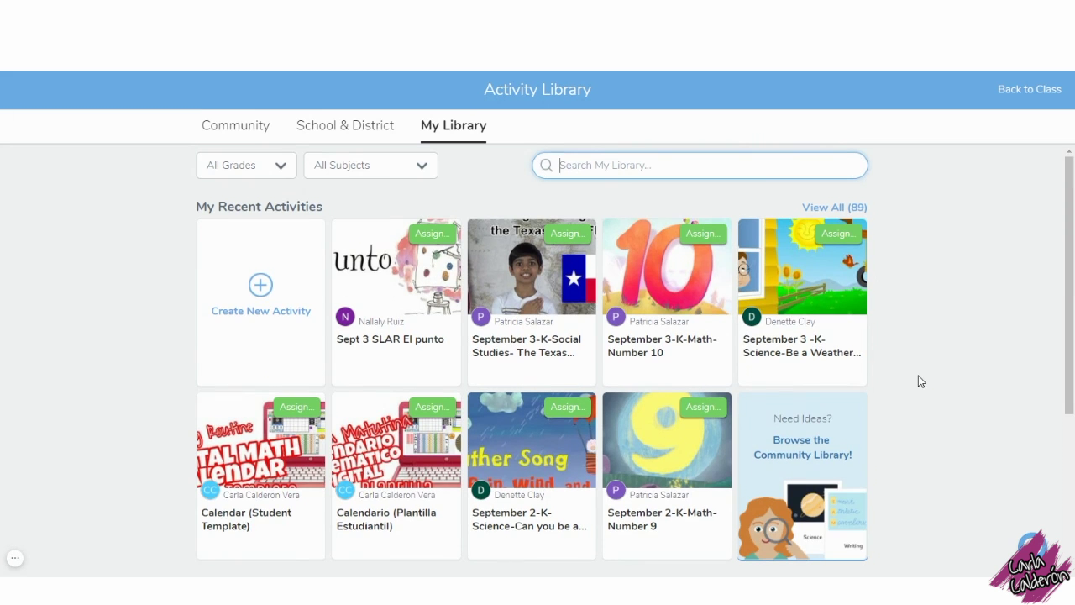
click(257, 313)
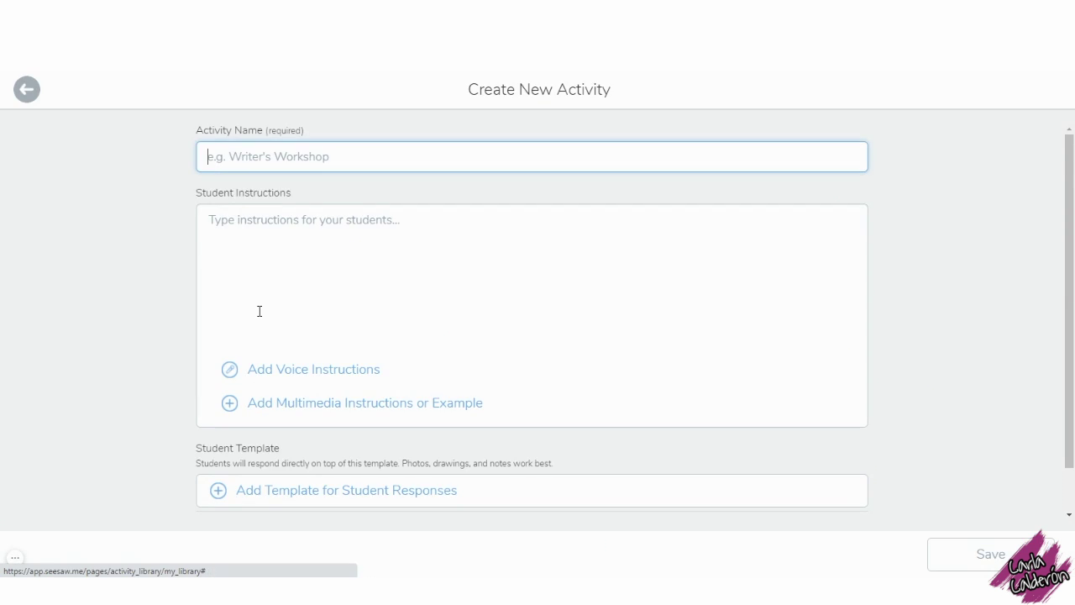
text(Level aa - Animales de la finca)
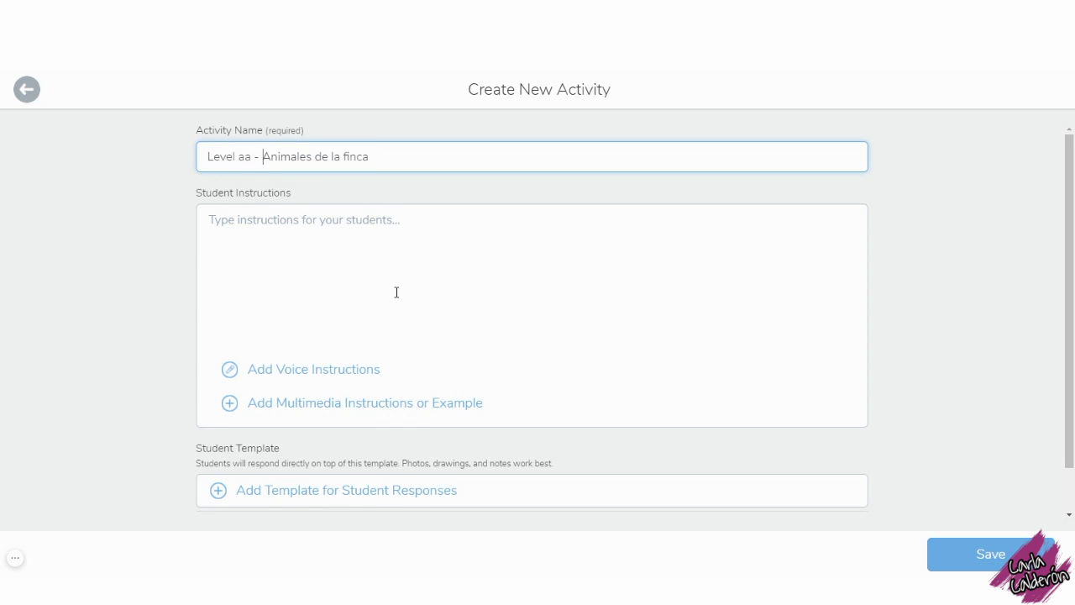
Add a template for student responses by uploading the Animales de la finca PDF from the aa folder.
scroll(374, 470, down, 1)
click(367, 490)
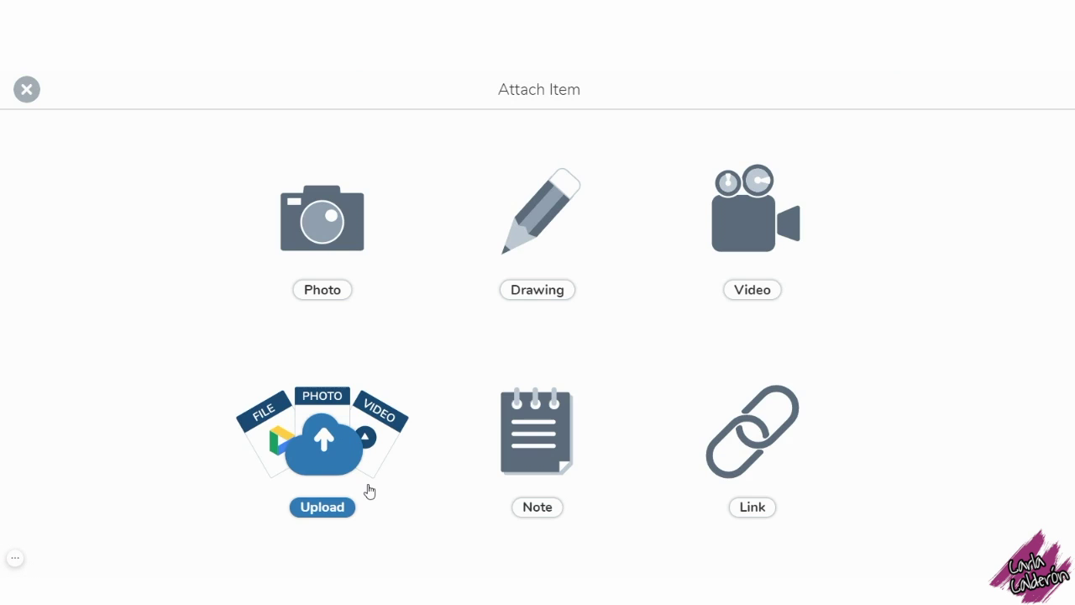
click(349, 461)
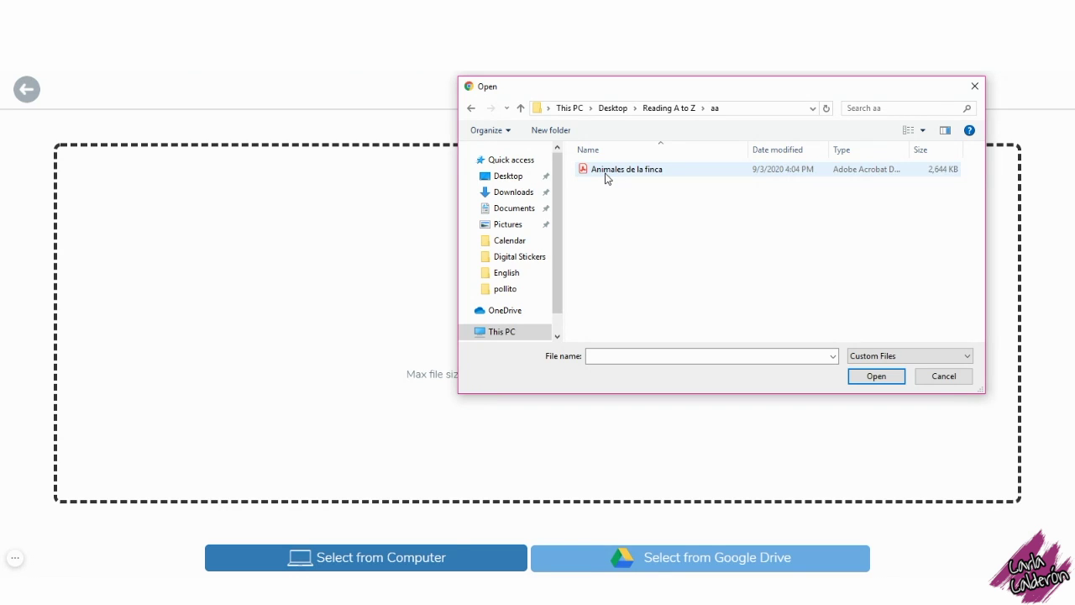
double_click(605, 172)
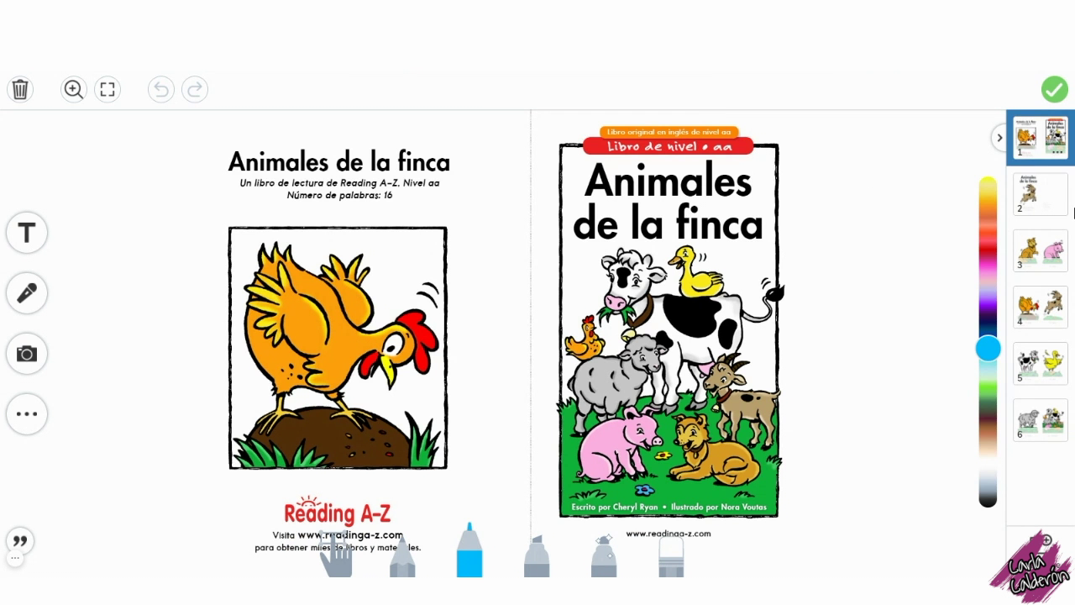
Delete page 2, the inner title page with the goat, from the student template.
click(1042, 195)
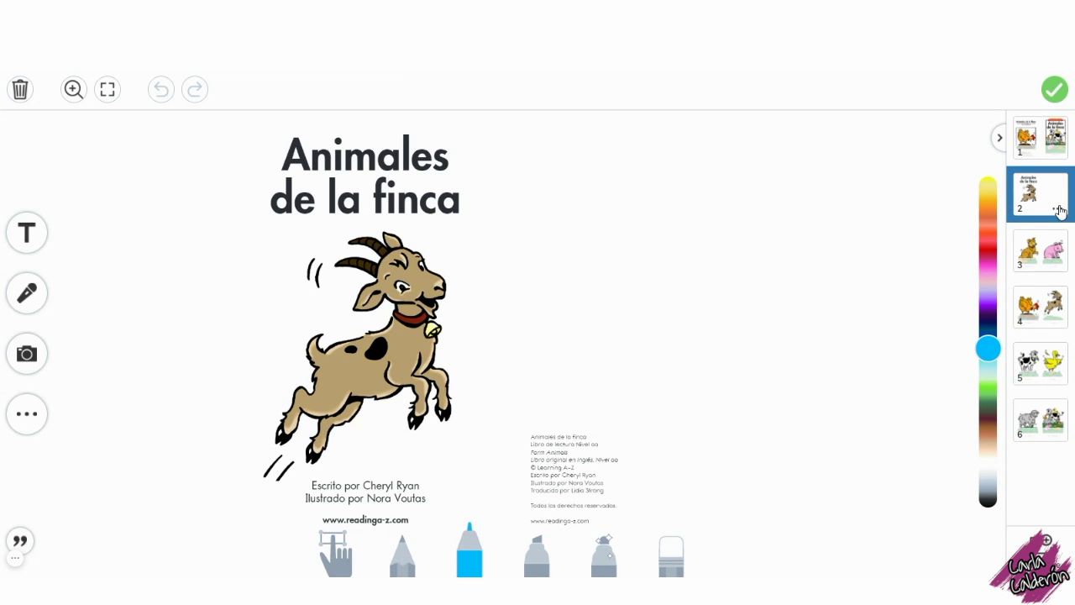
click(1060, 209)
click(1046, 271)
click(614, 352)
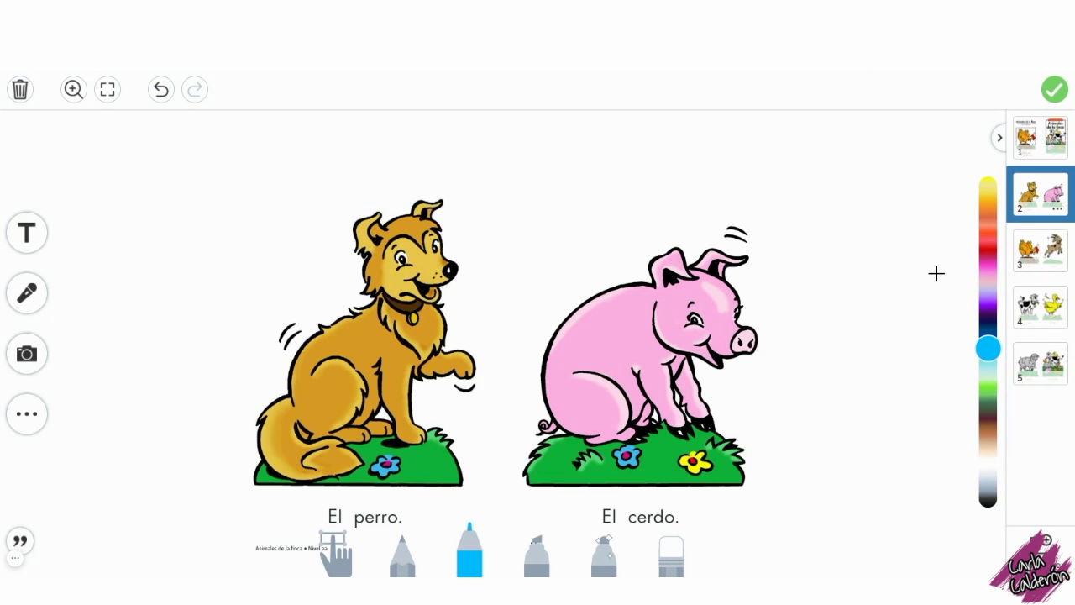
Check the remaining pages 3 to 5 of the student template and attach it to the activity.
click(1049, 260)
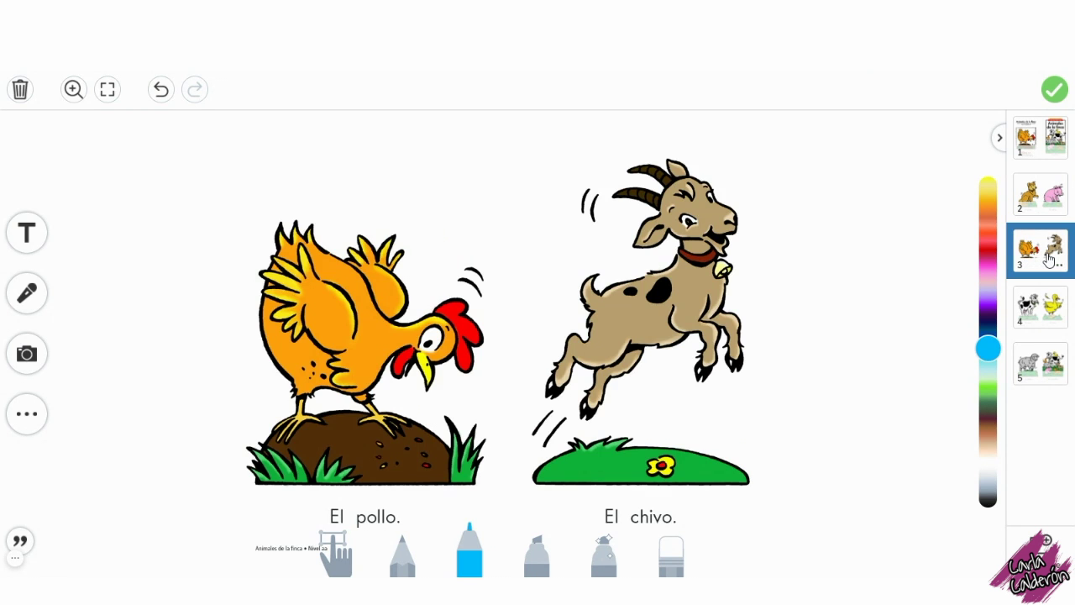
click(1047, 313)
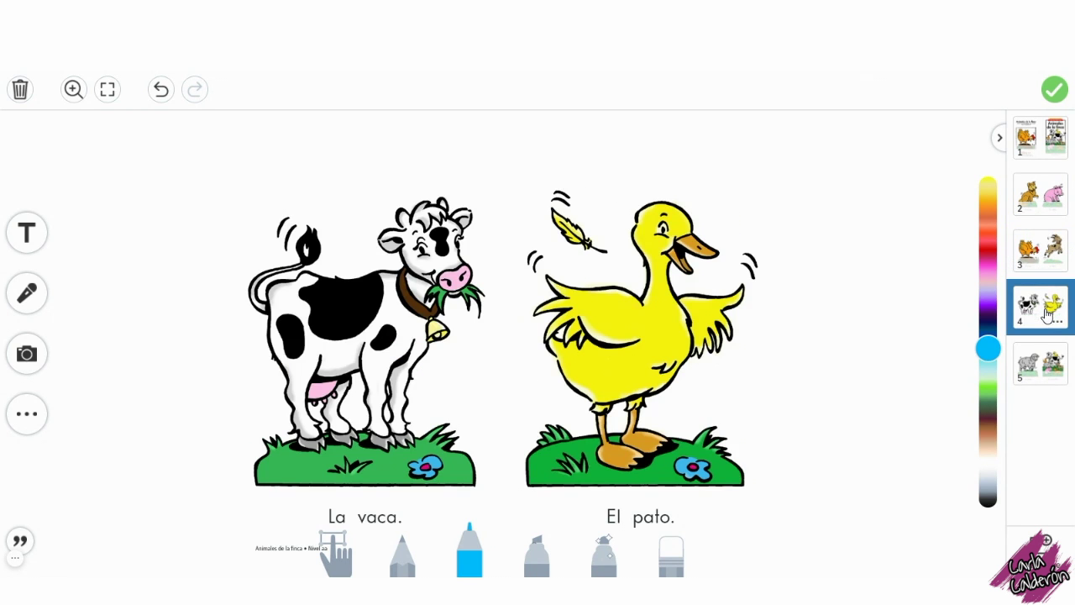
click(1048, 376)
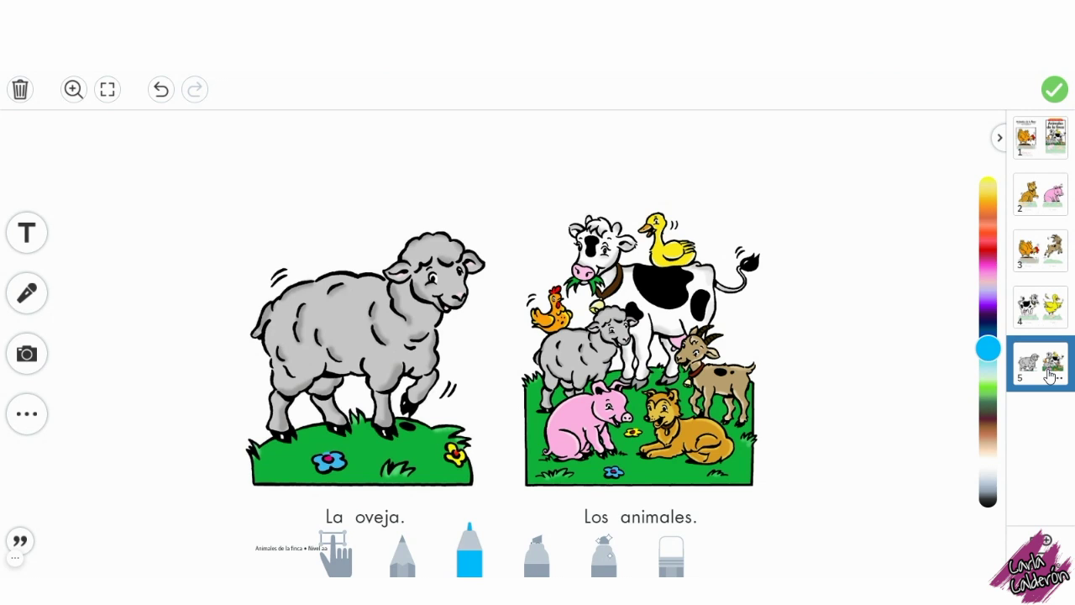
click(1056, 90)
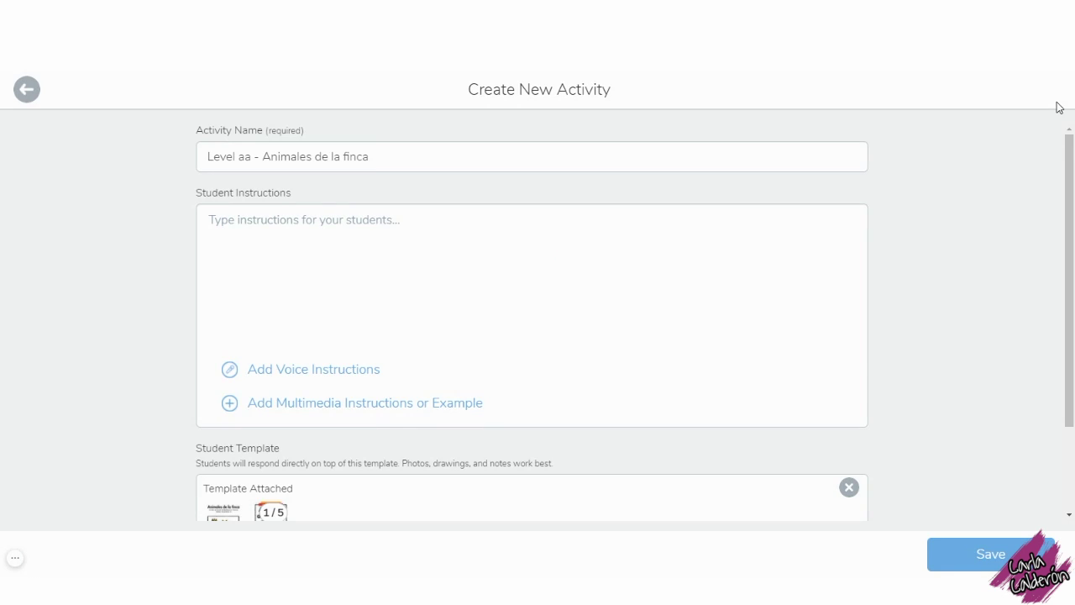
Add a multimedia example to the student instructions by uploading the Animales de la finca PDF from the computer.
click(370, 403)
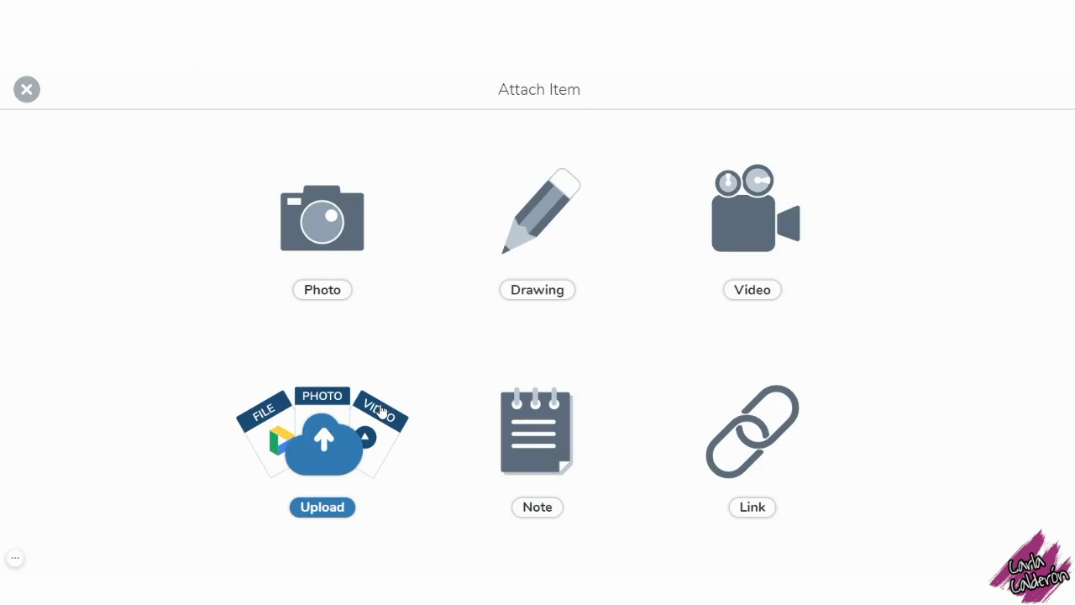
click(324, 441)
click(411, 555)
double_click(651, 170)
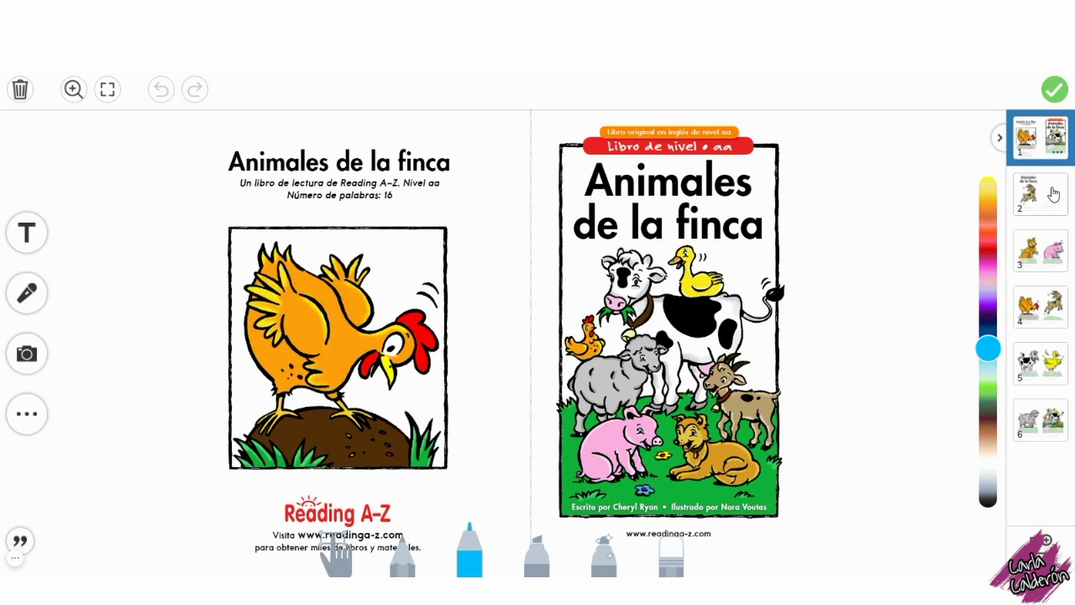
Delete the inner title page, page 2, from the multimedia example.
click(1060, 206)
click(1060, 210)
click(1042, 271)
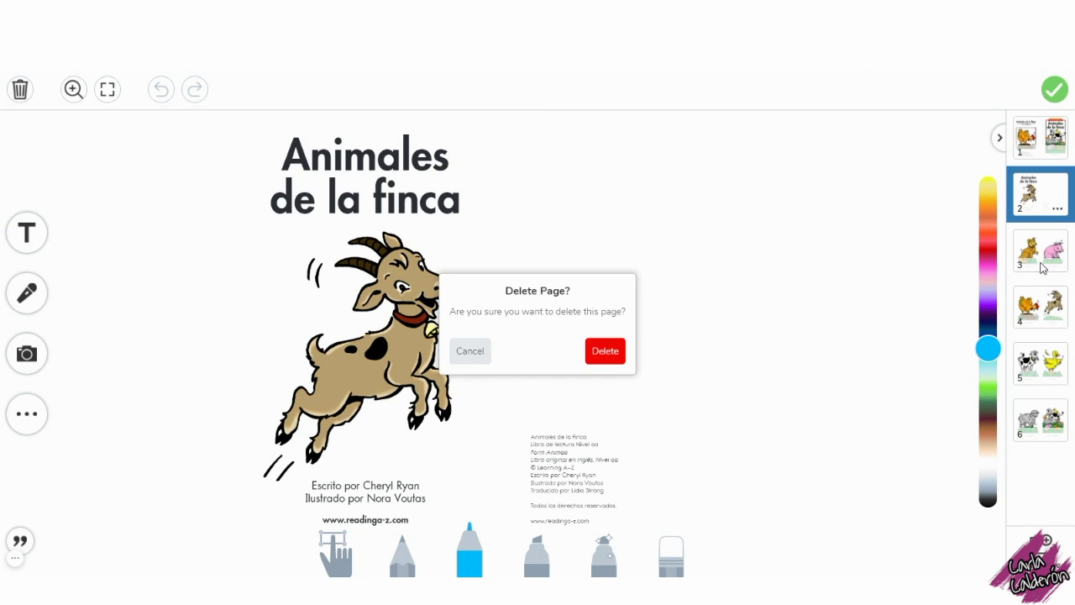
click(607, 350)
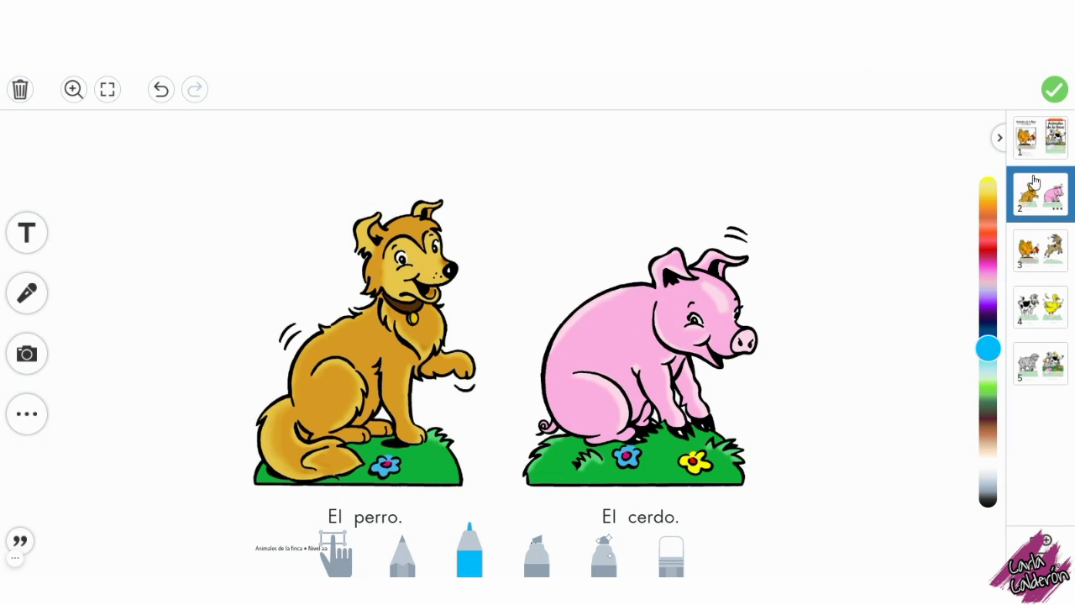
Start a voice recording on page 1 of the example with the pen colour set to orange-red.
click(1045, 151)
click(974, 232)
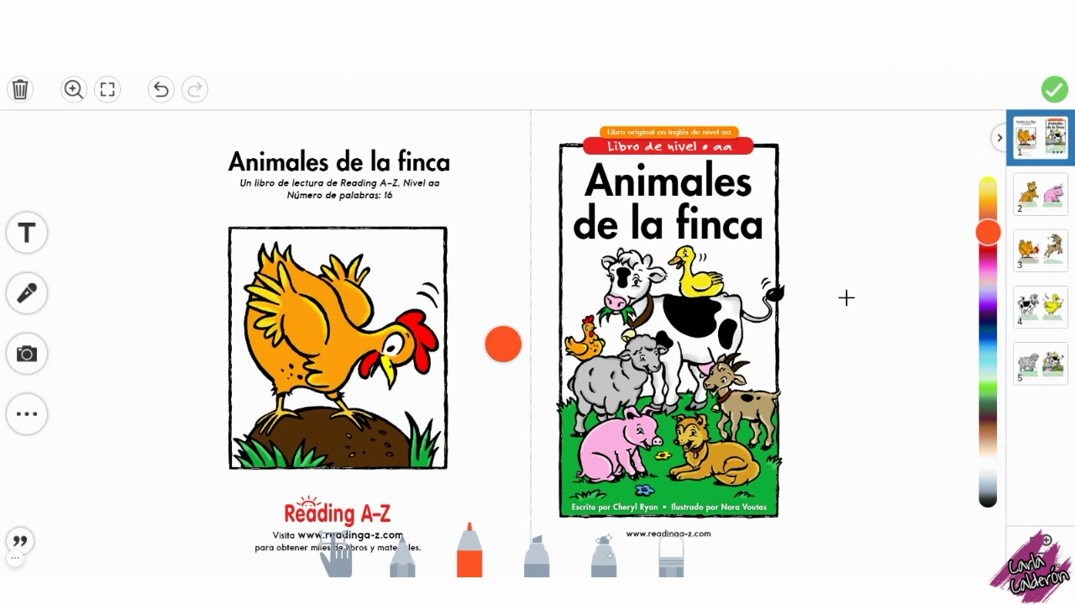
click(29, 294)
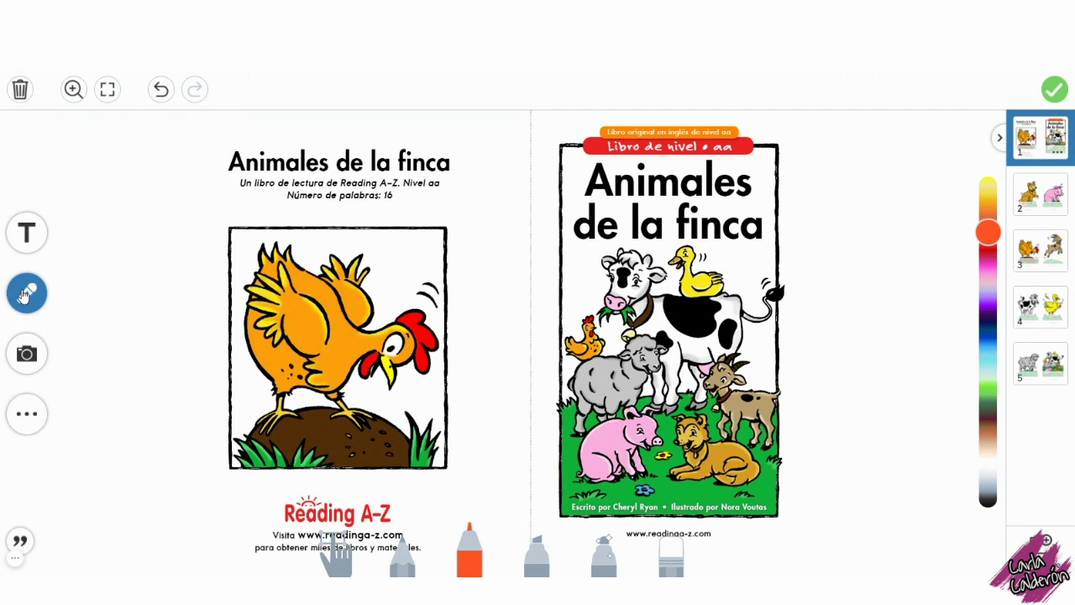
click(34, 292)
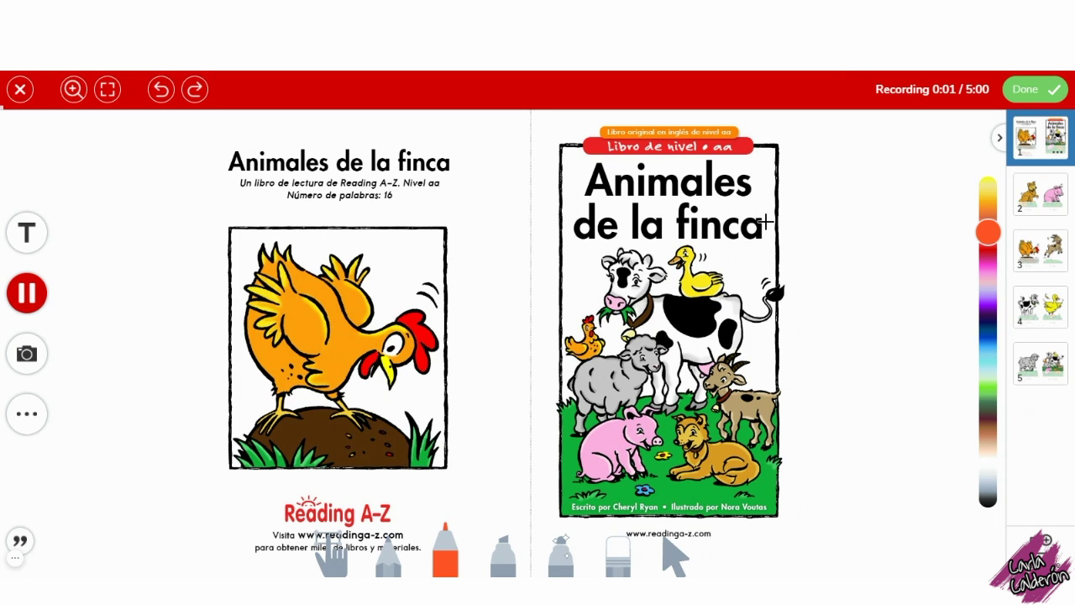
Underline the words of the front cover title "Animales de la finca" during the voice recording and pause the recording.
drag(566, 198, 748, 199)
click(575, 245)
drag(583, 245, 747, 245)
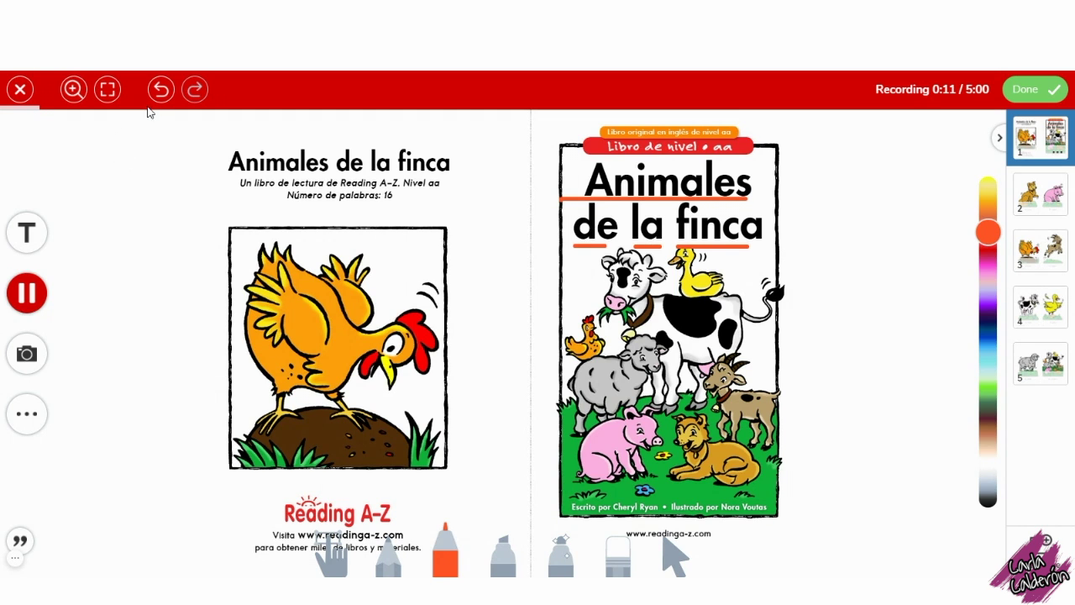
click(27, 296)
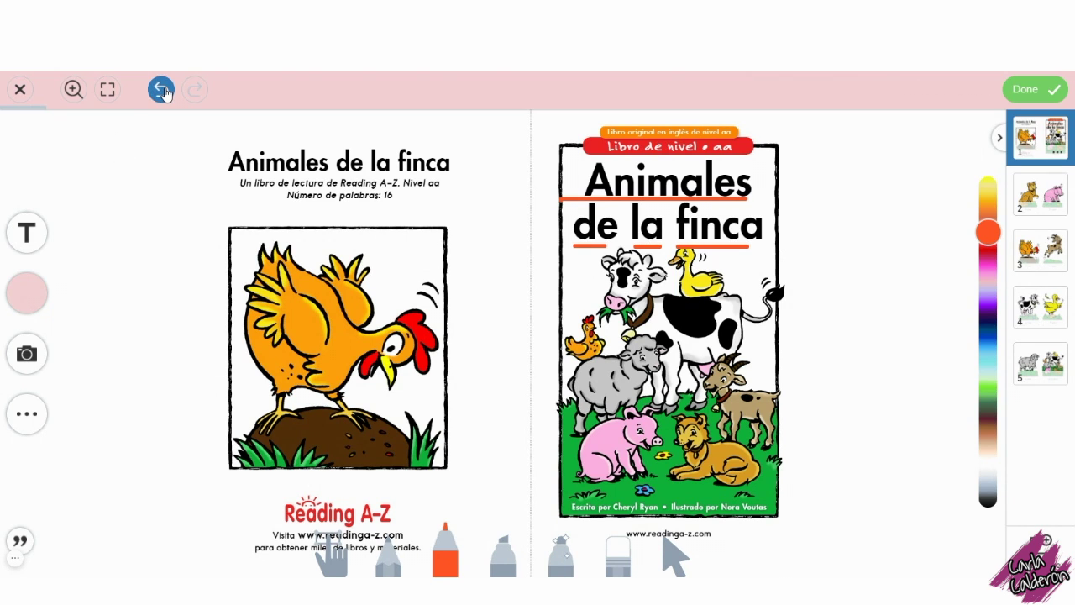
Undo all the underlines beneath the cover title while the recording is paused.
click(162, 91)
click(164, 92)
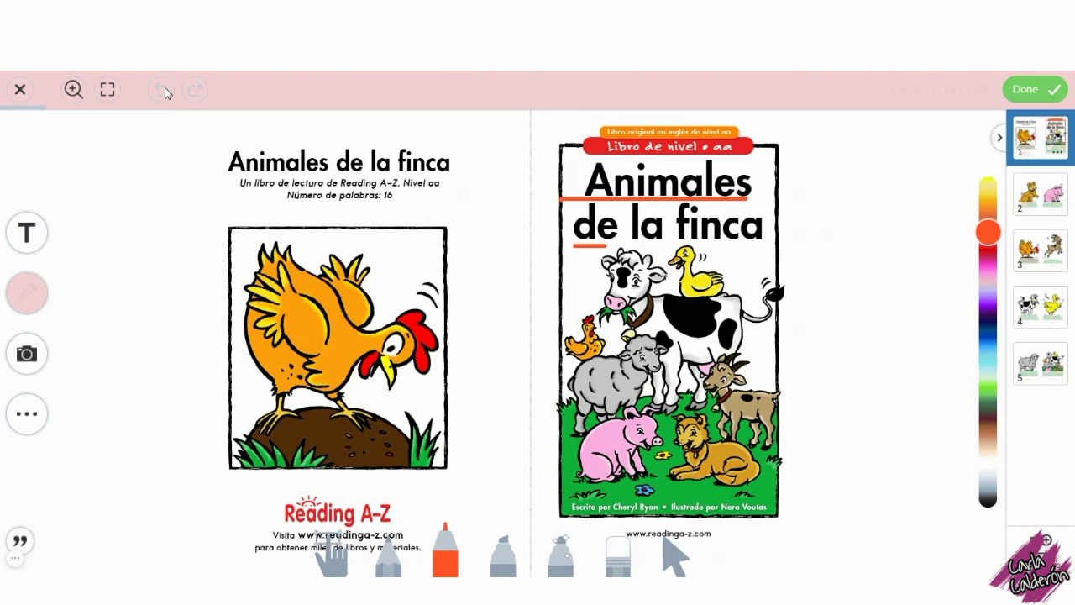
click(163, 91)
click(163, 91)
Resume recording and circle the duck, cow and small chicken on the front cover one at a time, undoing each circle.
click(25, 296)
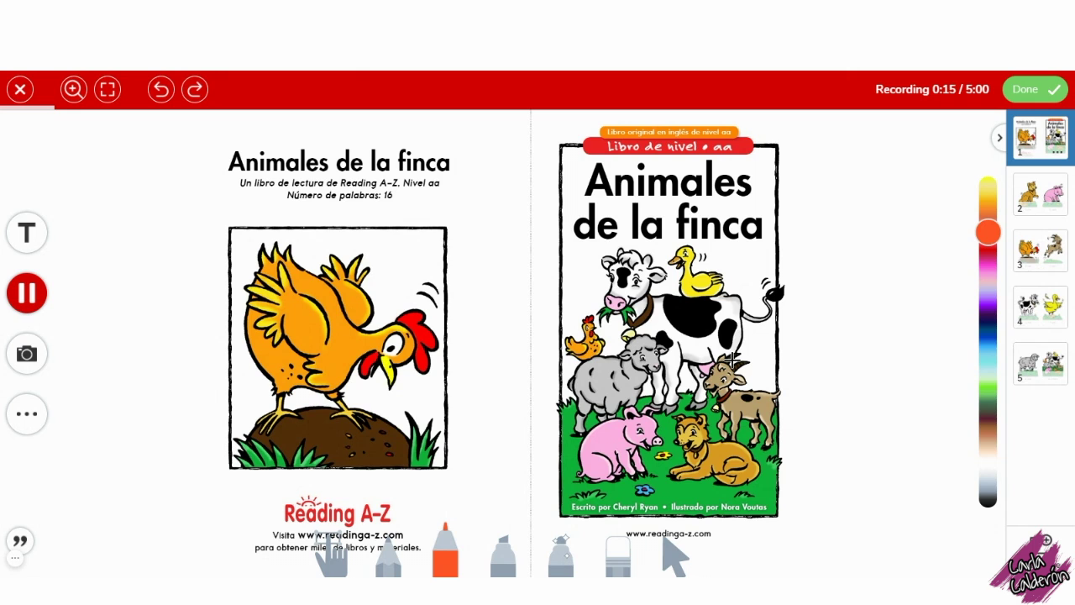
mouse_move(715, 248)
mouse_down()
mouse_move(677, 242)
mouse_move(657, 286)
mouse_move(730, 301)
mouse_move(718, 249)
mouse_up()
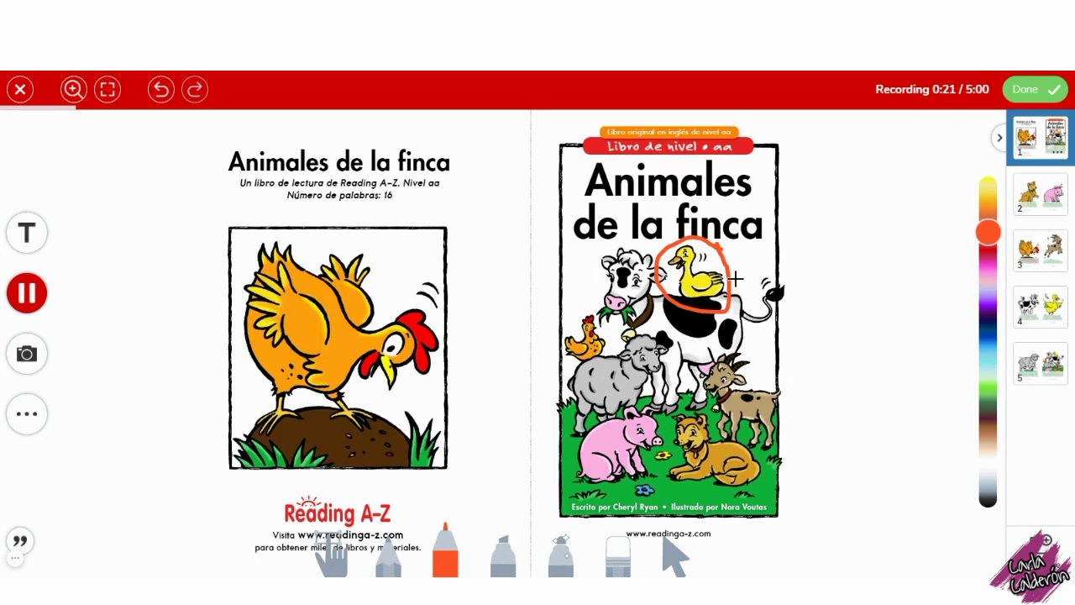
click(160, 89)
mouse_move(668, 254)
mouse_down()
mouse_move(609, 249)
mouse_move(594, 323)
mouse_move(654, 282)
mouse_move(649, 240)
mouse_up()
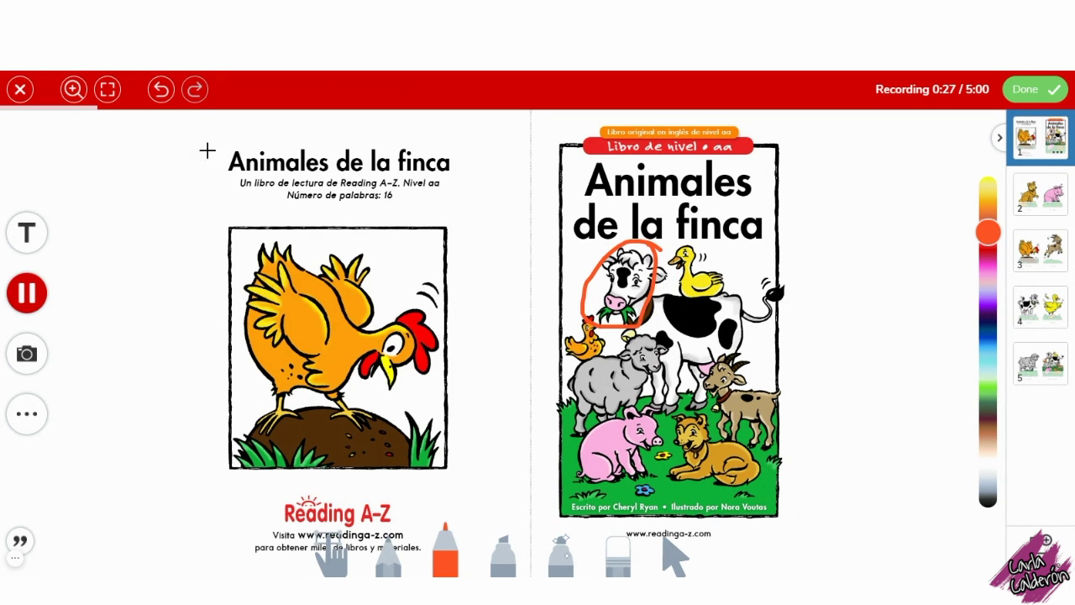
click(159, 91)
mouse_move(594, 302)
mouse_down()
mouse_move(567, 329)
mouse_move(586, 374)
mouse_move(597, 312)
mouse_up()
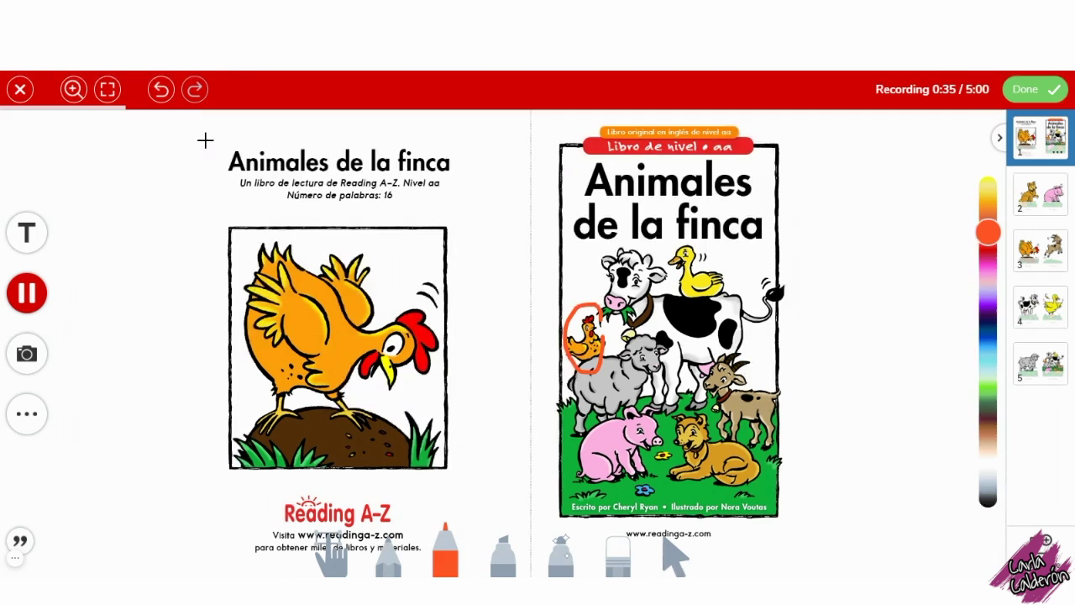
click(160, 89)
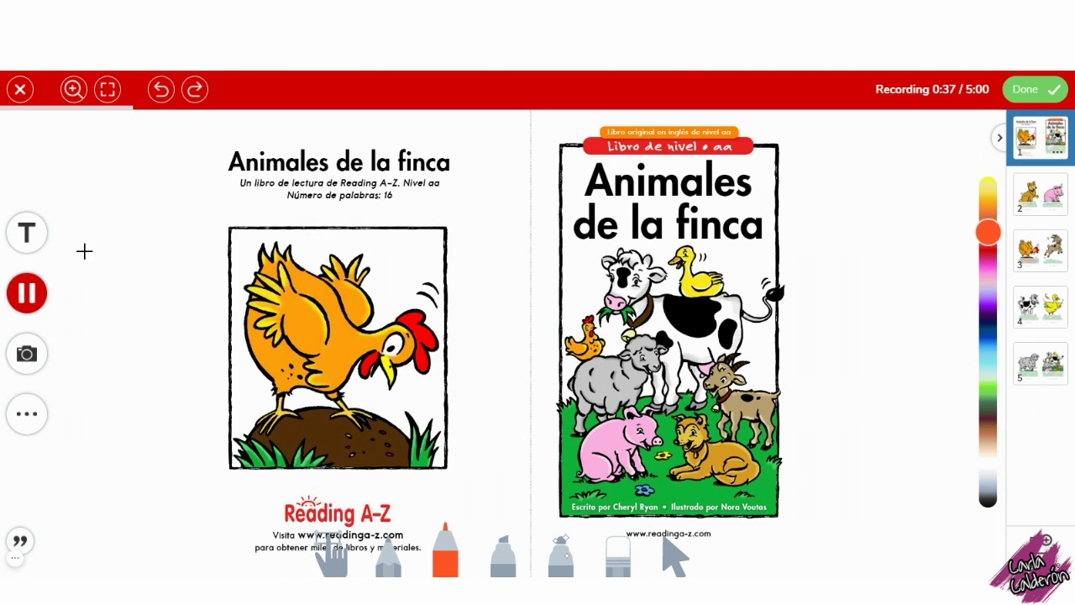
Circle the sheep on the front cover while paused, record its narration, and undo the circle.
click(27, 292)
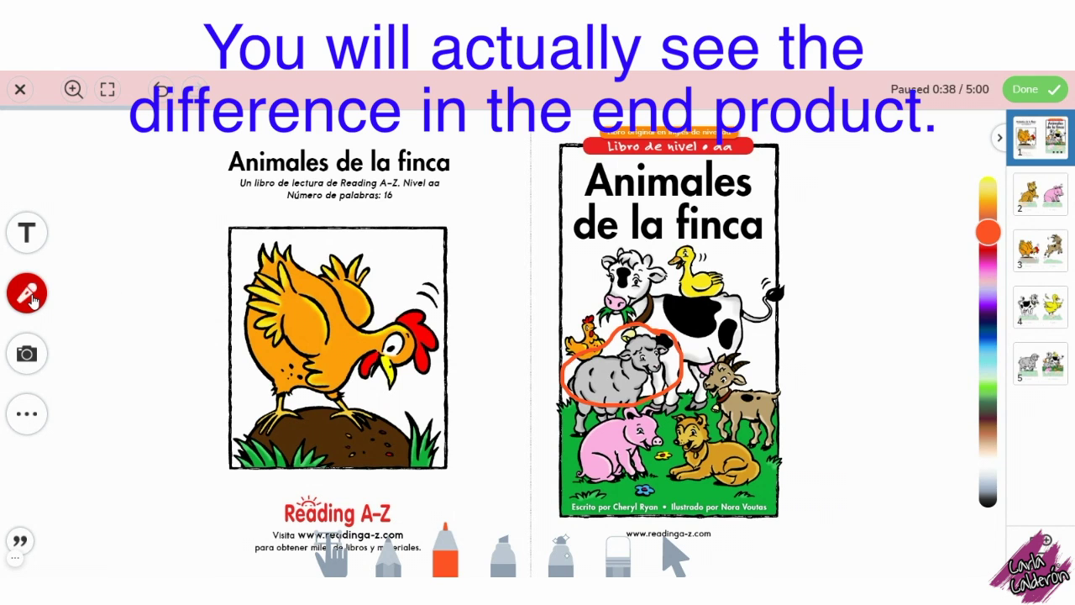
click(27, 294)
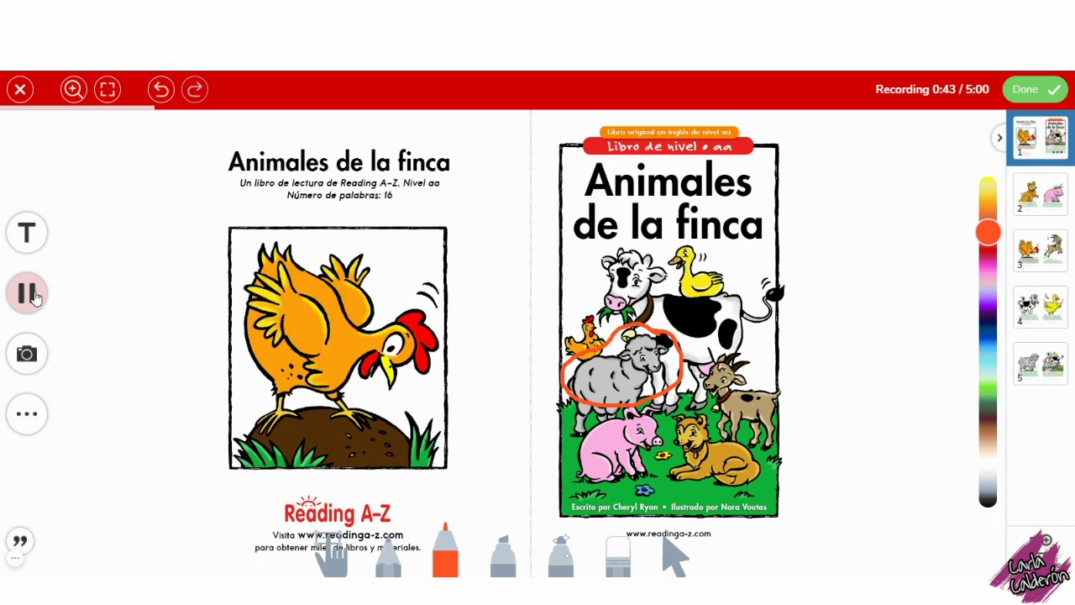
click(28, 294)
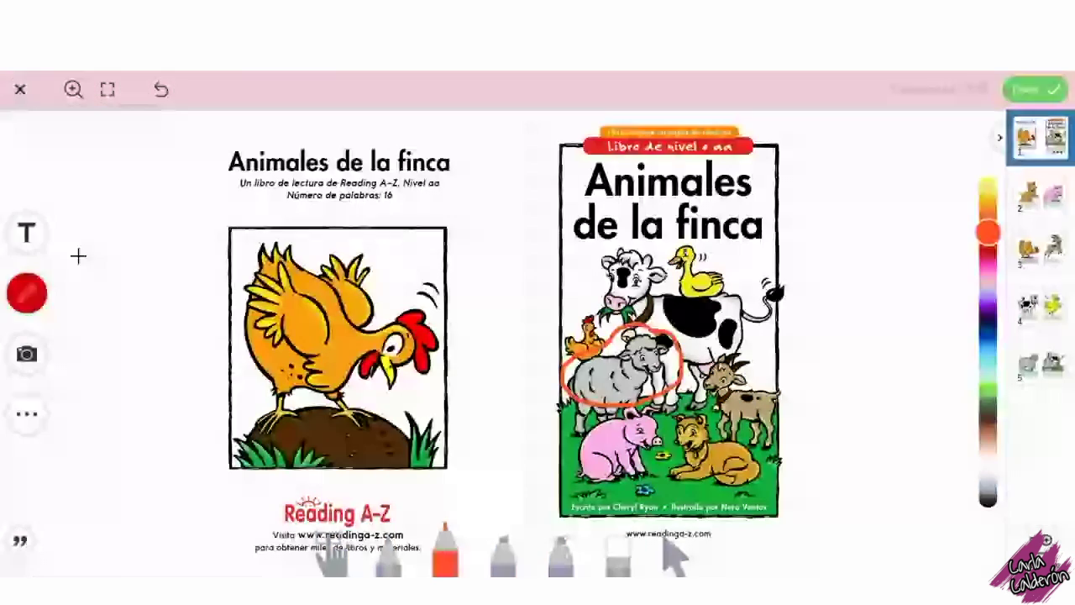
click(162, 89)
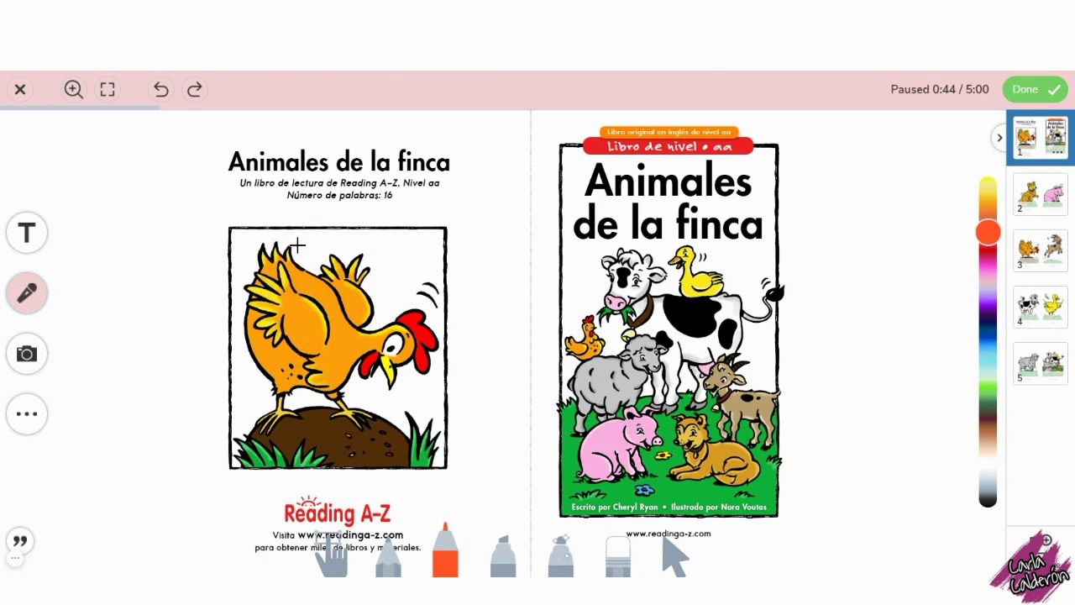
Circle the pig on the front cover while paused, record its narration, and undo the circle.
mouse_move(669, 407)
mouse_down()
mouse_move(606, 401)
mouse_move(639, 396)
mouse_up()
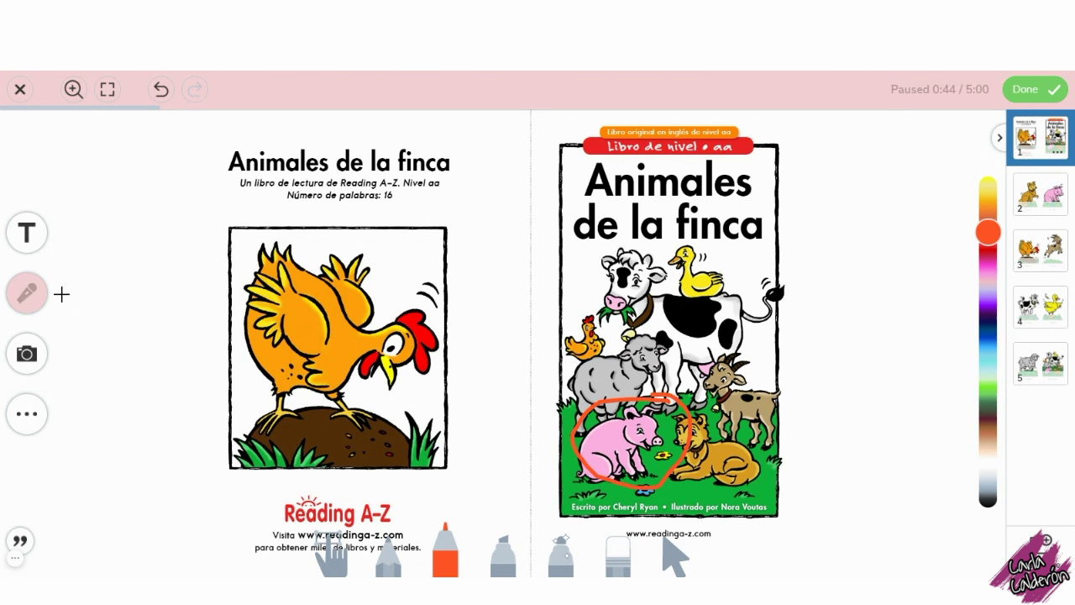
click(28, 301)
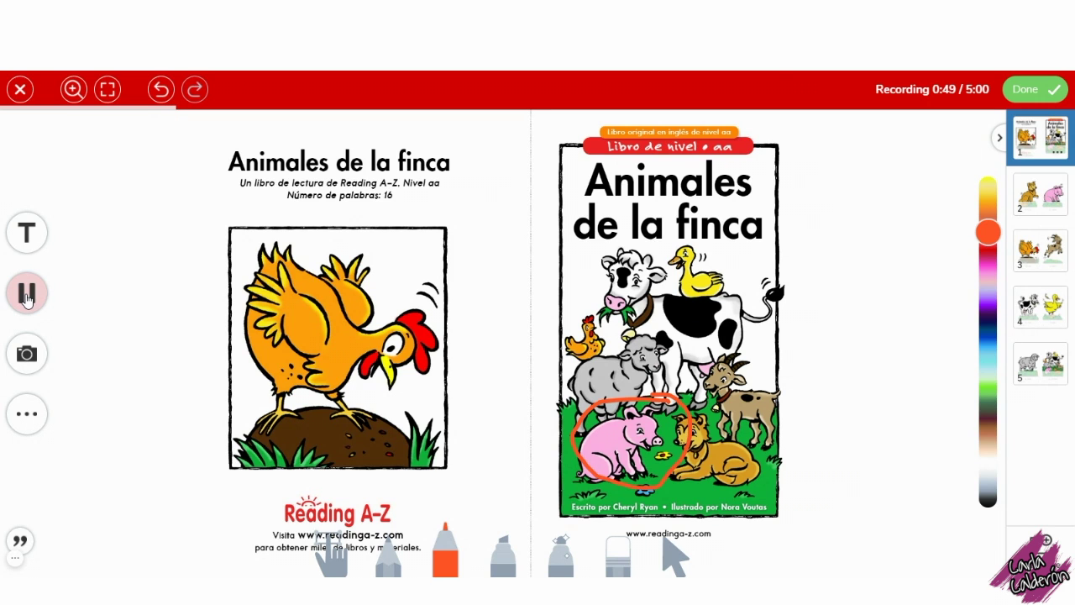
click(27, 295)
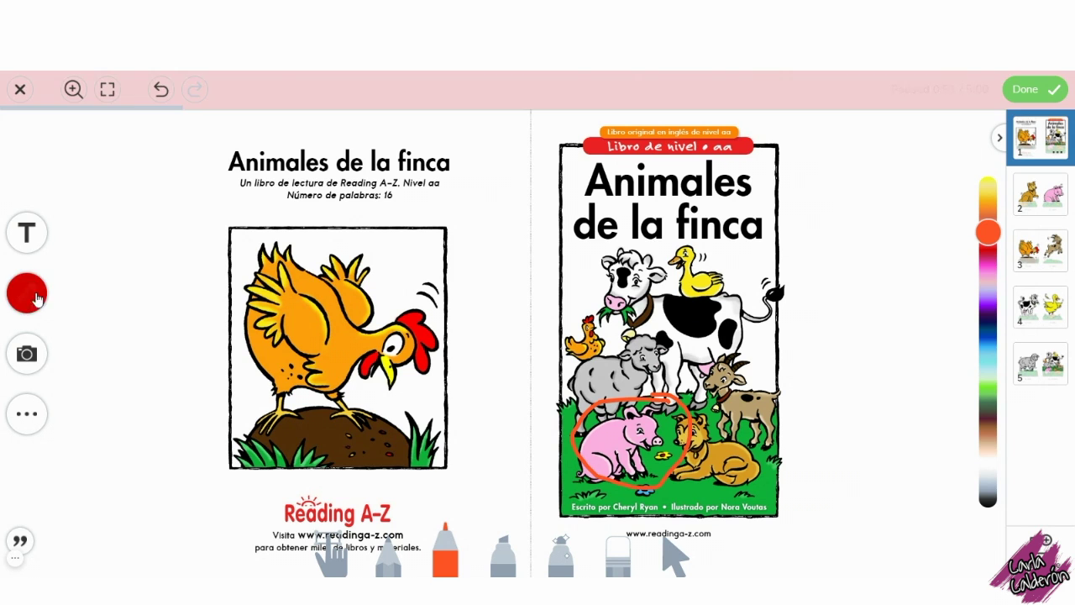
click(161, 89)
Circle the dog on the front cover while paused, record its narration, and undo the circle.
mouse_move(777, 402)
mouse_down()
mouse_move(731, 424)
mouse_move(685, 416)
mouse_move(752, 484)
mouse_move(673, 429)
mouse_up()
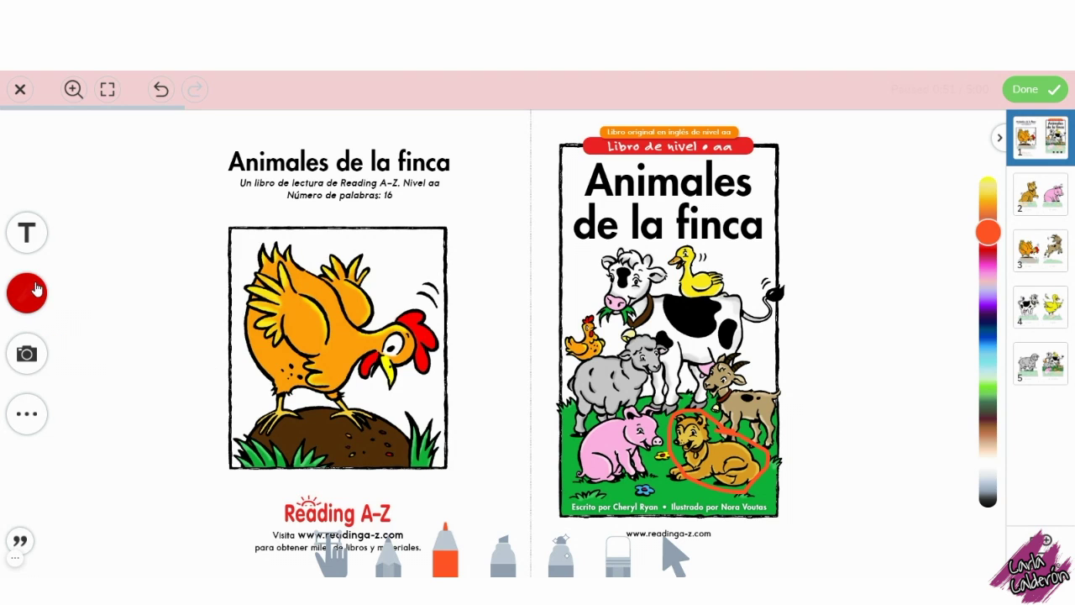
click(27, 292)
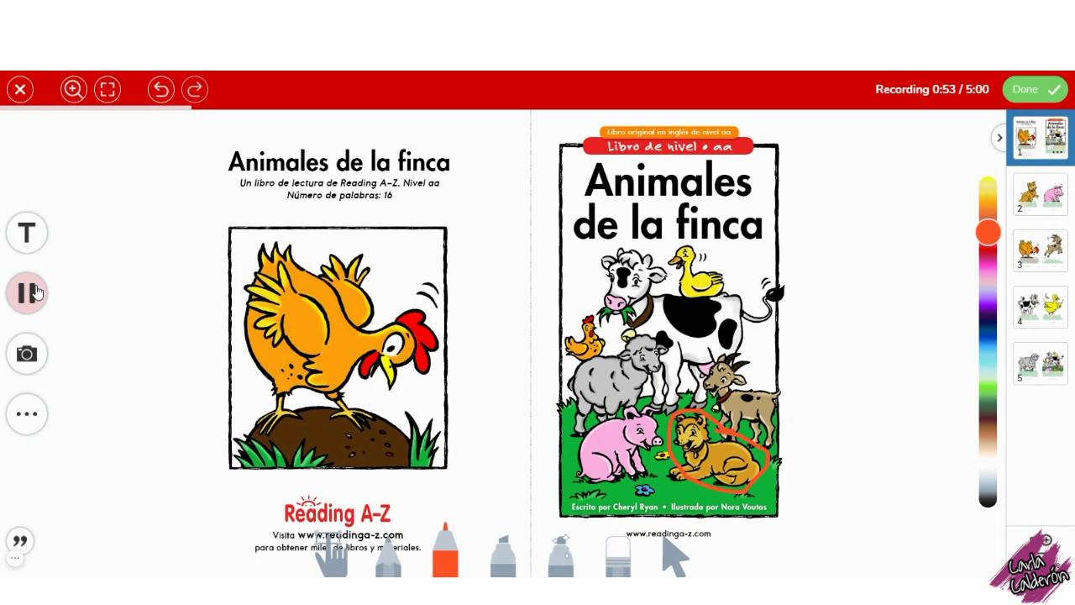
click(34, 292)
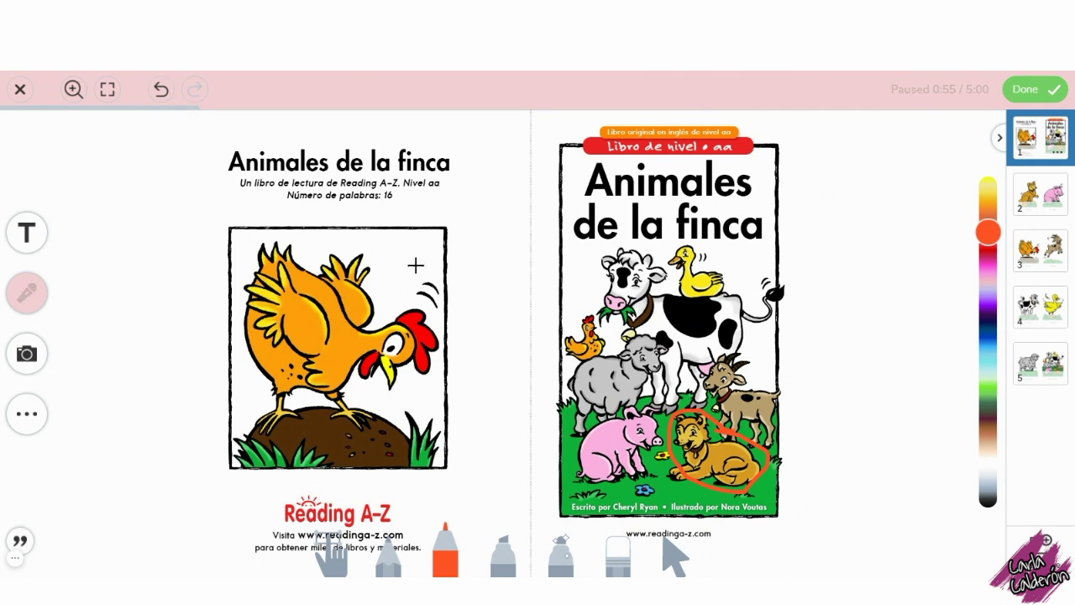
key(ctrl+z)
Circle and narrate the goat on the front cover and the large chicken on the back cover, undoing each circle.
mouse_move(777, 357)
mouse_down()
mouse_move(710, 353)
mouse_move(756, 437)
mouse_move(761, 380)
mouse_up()
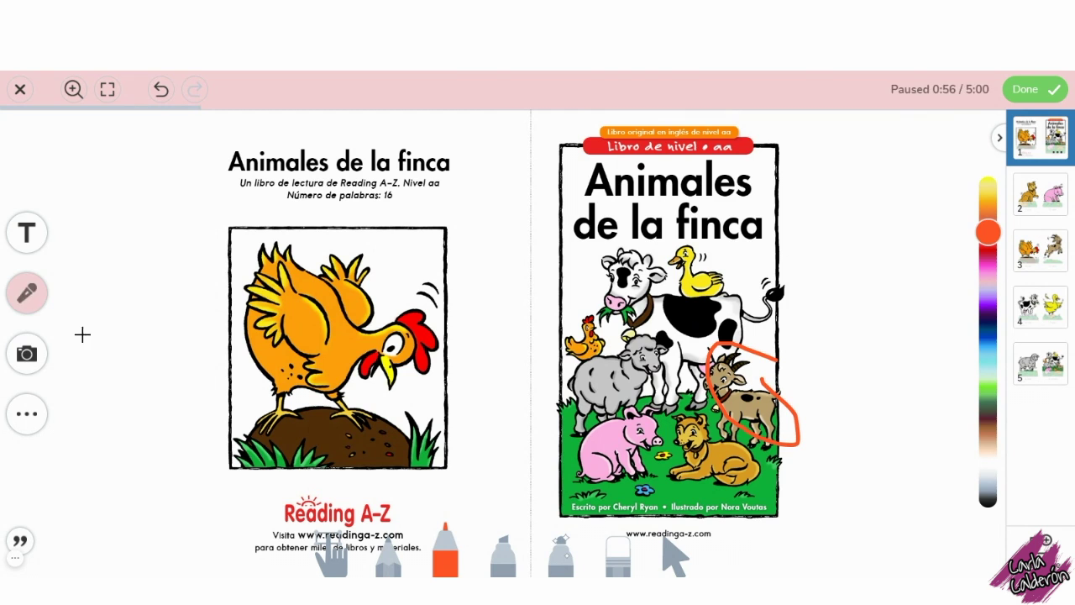
click(29, 295)
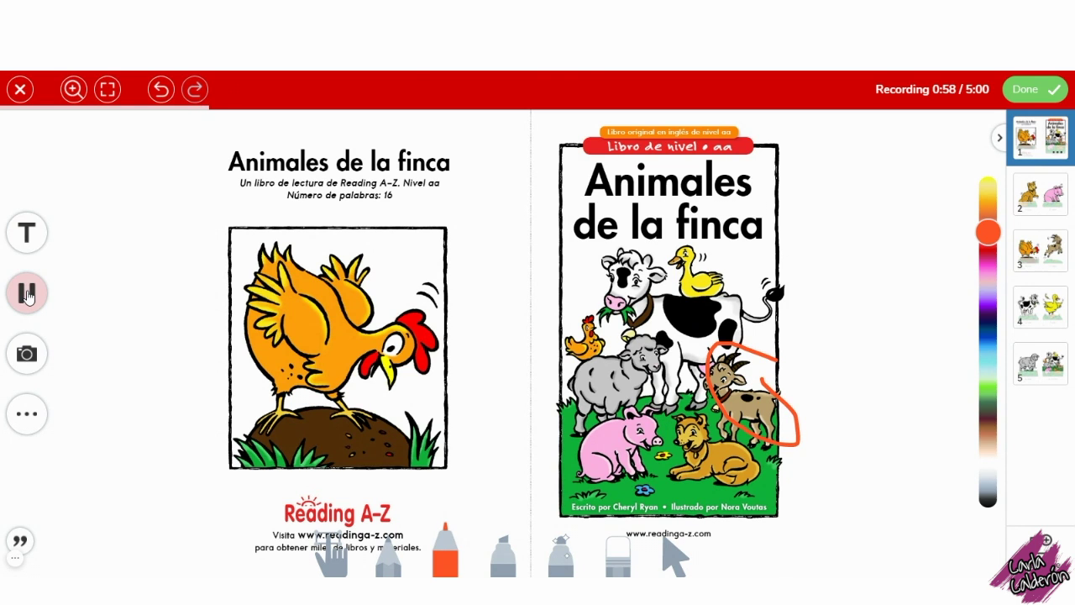
click(160, 89)
mouse_move(413, 260)
mouse_down()
mouse_move(353, 241)
mouse_move(241, 377)
mouse_move(414, 410)
mouse_move(438, 291)
mouse_move(398, 243)
mouse_up()
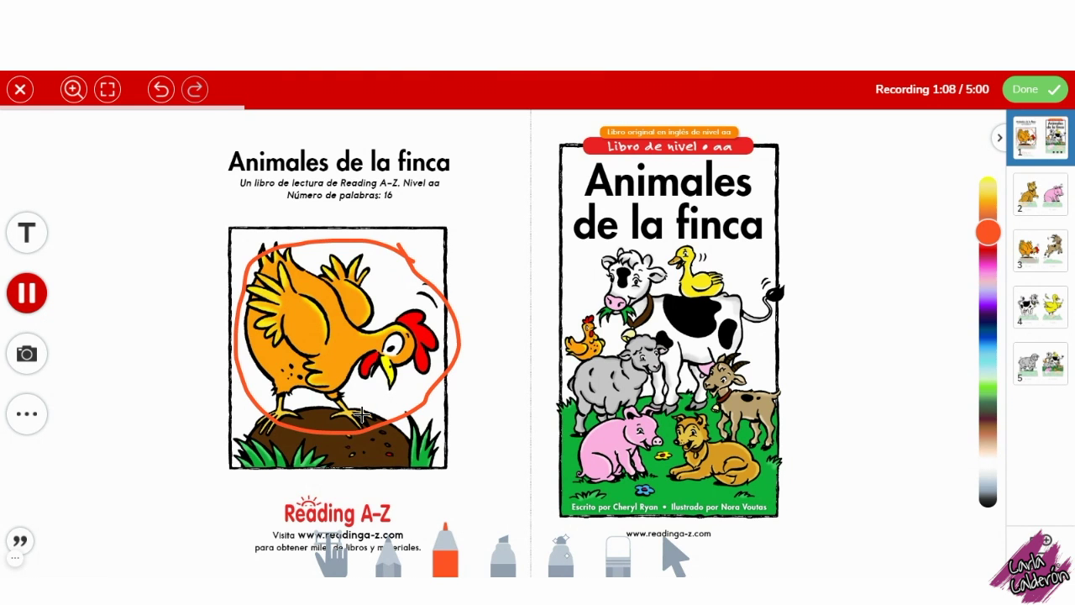
click(161, 89)
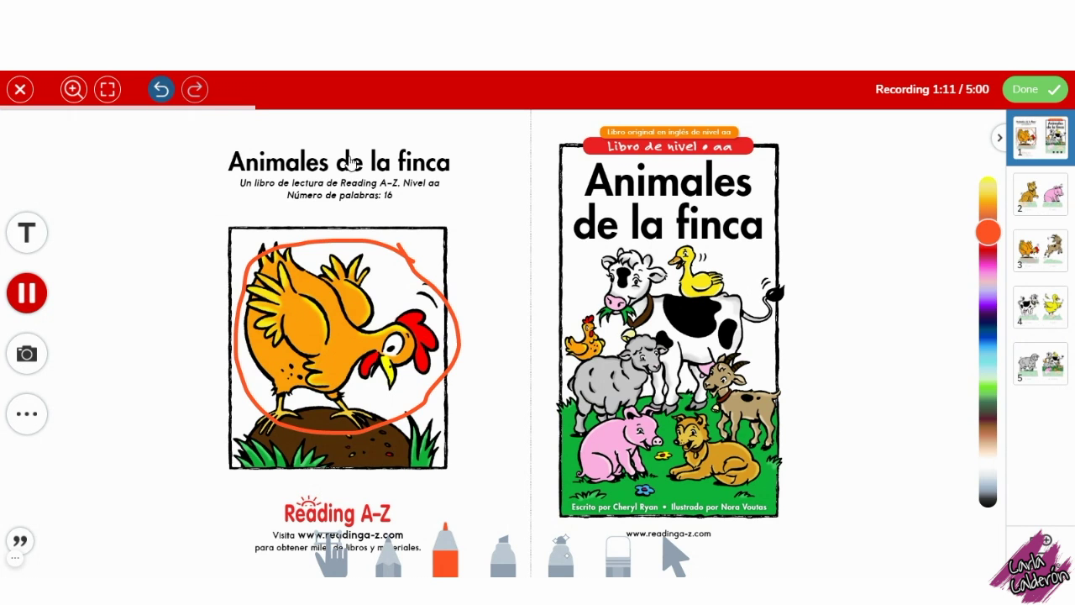
Record the narration of page 2 while circling the dog and the pig, pause, and undo both circles.
click(1054, 202)
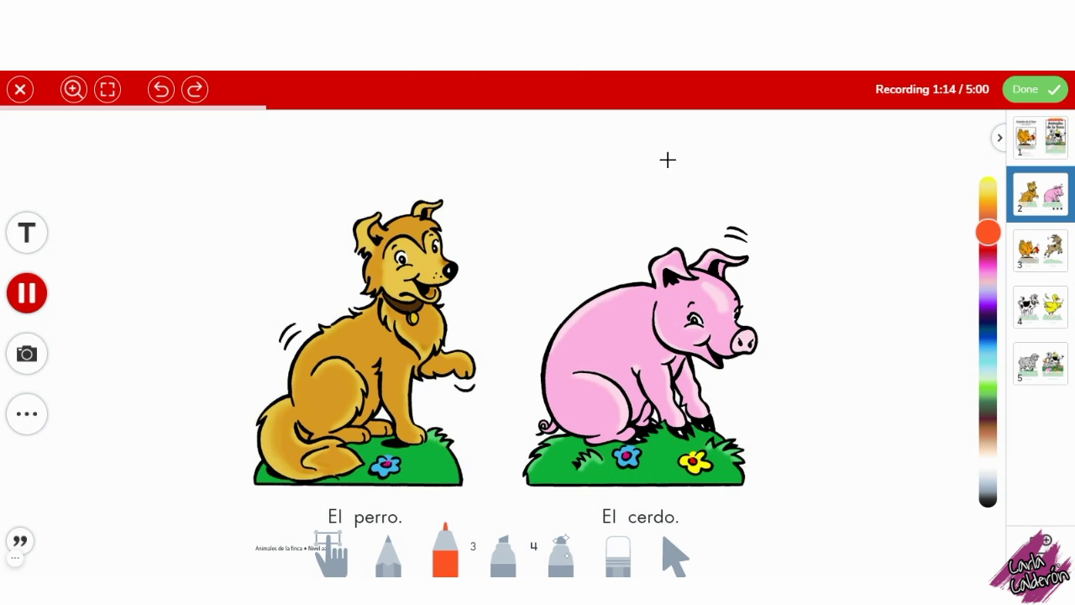
mouse_move(450, 199)
mouse_down()
mouse_move(308, 259)
mouse_move(302, 420)
mouse_move(478, 345)
mouse_move(482, 221)
mouse_move(460, 205)
mouse_up()
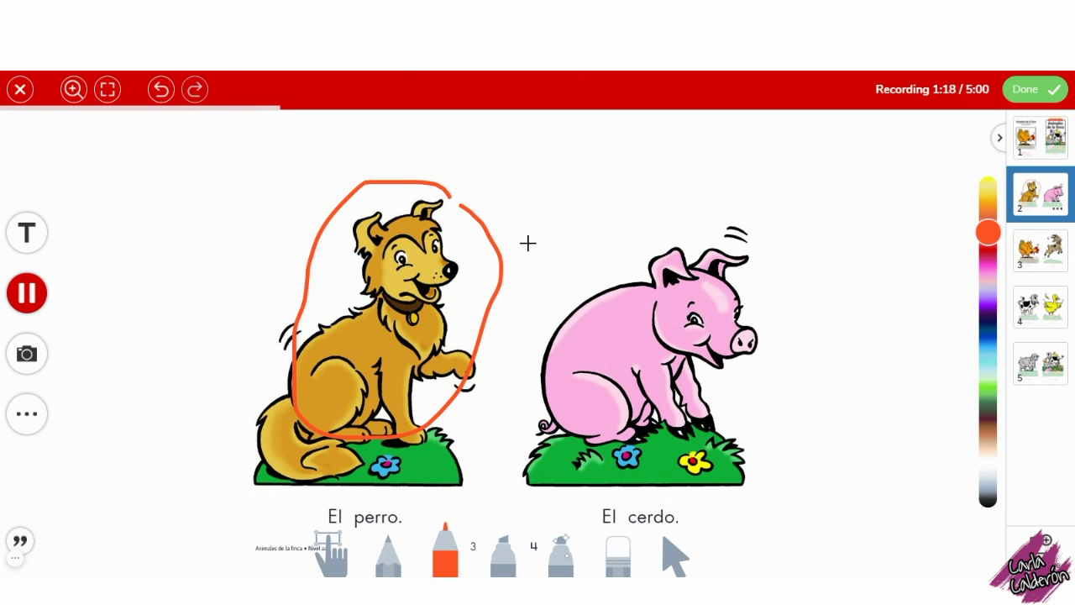
mouse_move(729, 227)
mouse_down()
mouse_move(533, 283)
mouse_move(655, 416)
mouse_move(771, 281)
mouse_move(721, 202)
mouse_up()
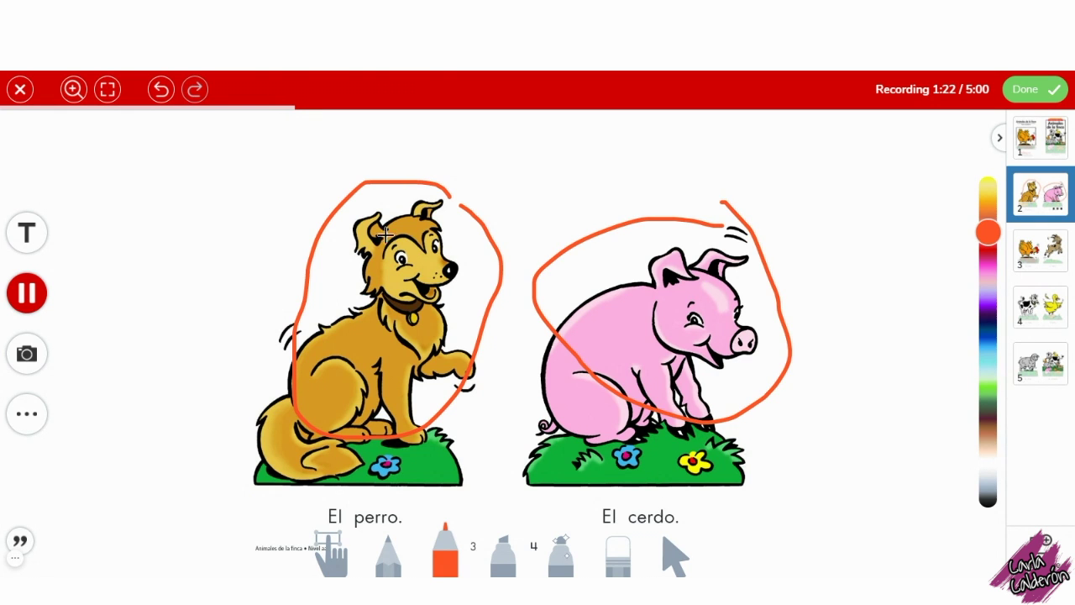
click(32, 293)
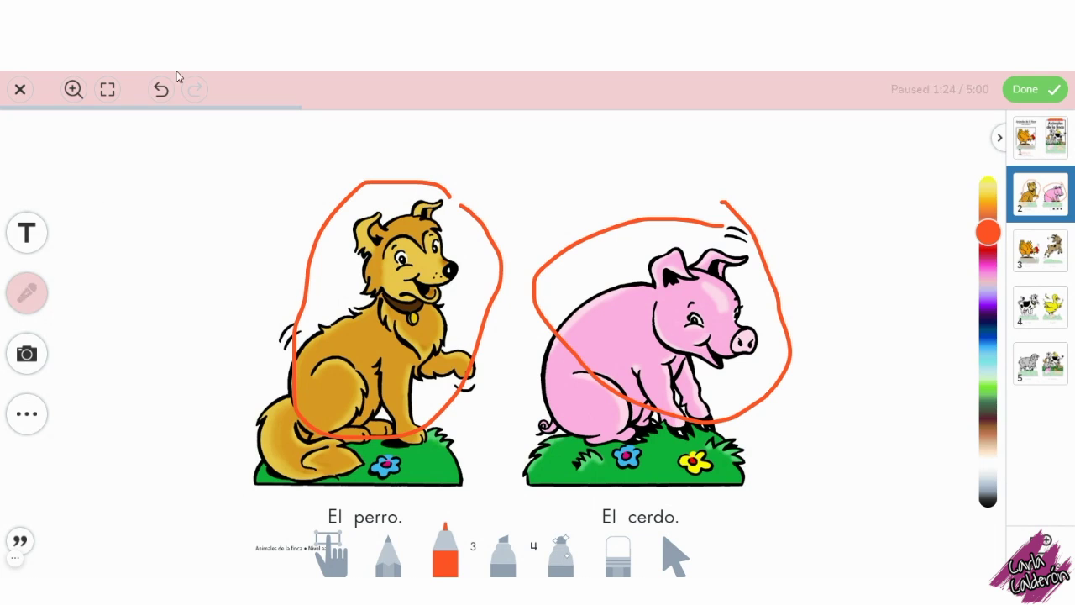
click(163, 90)
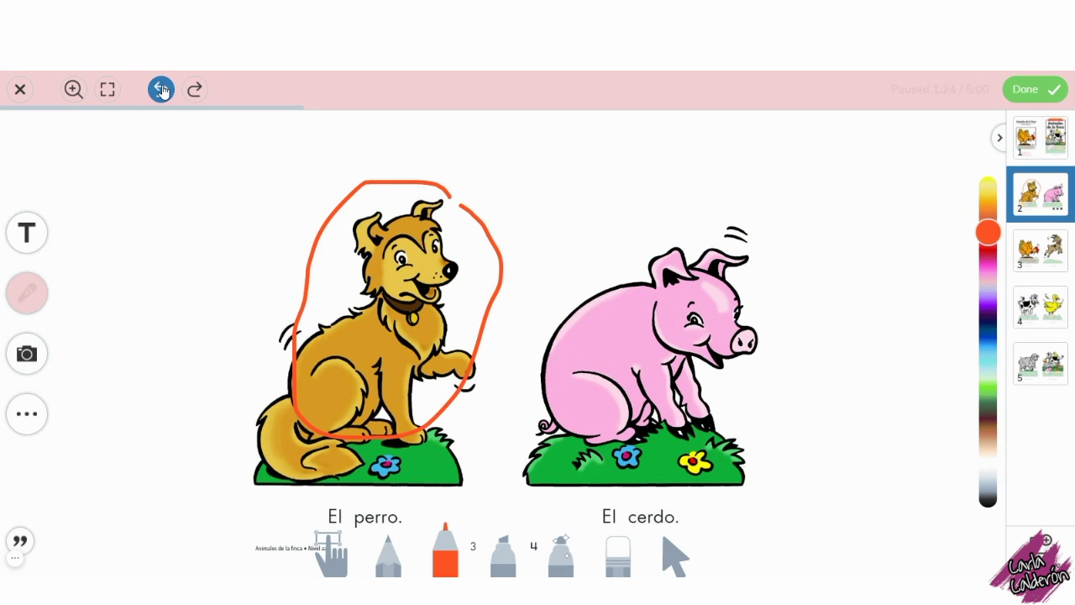
click(163, 90)
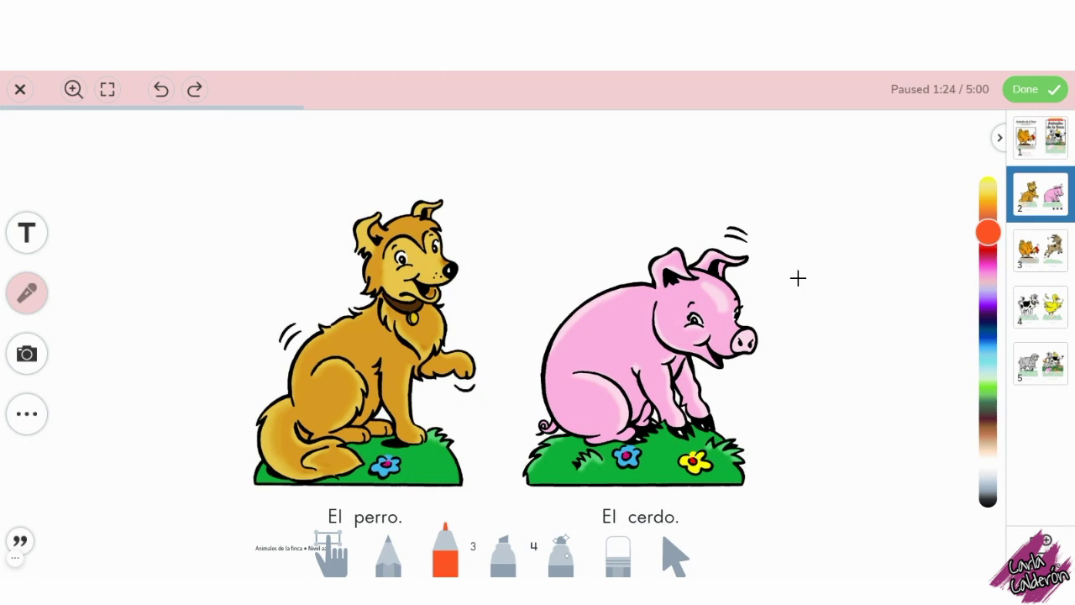
Record the narration of page 3 while circling the chicken and the goat, pause, and undo the circles.
key(Right)
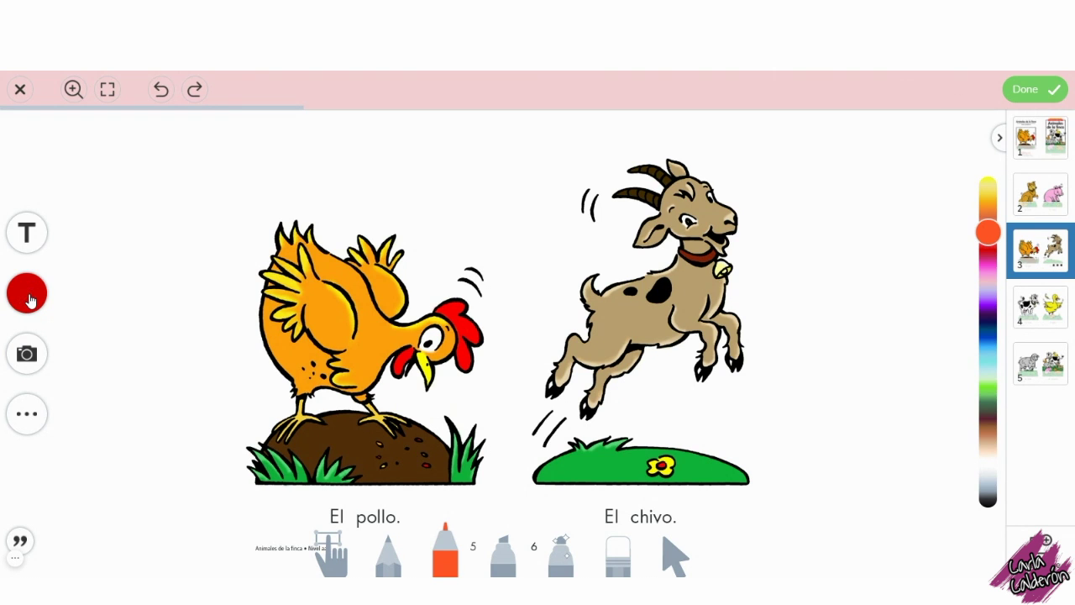
click(28, 295)
mouse_move(470, 247)
mouse_down()
mouse_move(355, 211)
mouse_move(242, 355)
mouse_move(399, 403)
mouse_move(495, 324)
mouse_up()
drag(481, 280, 462, 241)
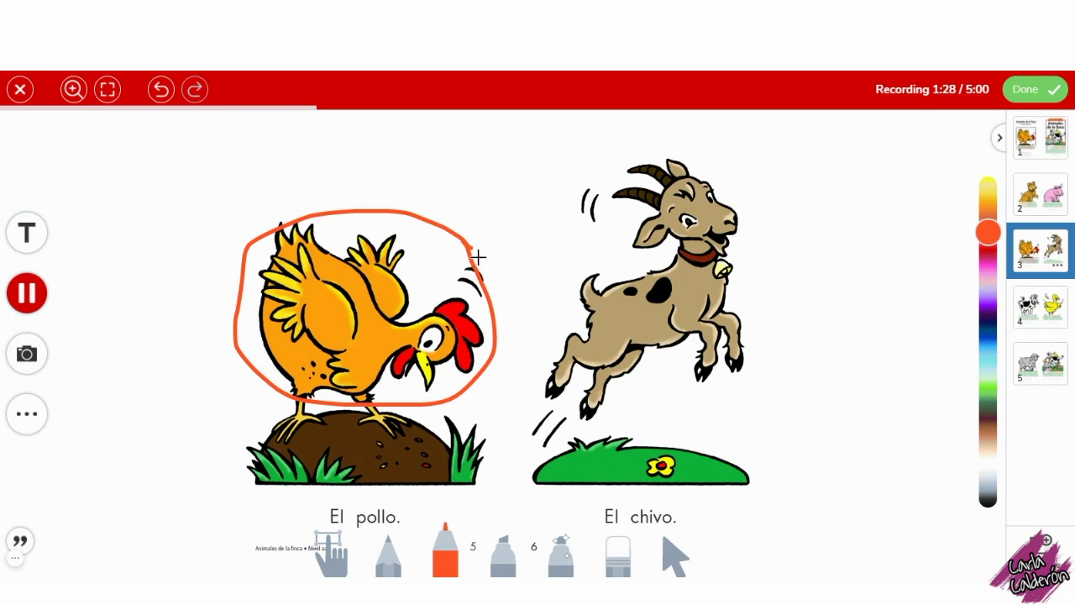
mouse_move(737, 195)
mouse_down()
mouse_move(538, 290)
mouse_move(644, 324)
mouse_move(756, 232)
mouse_move(720, 187)
mouse_up()
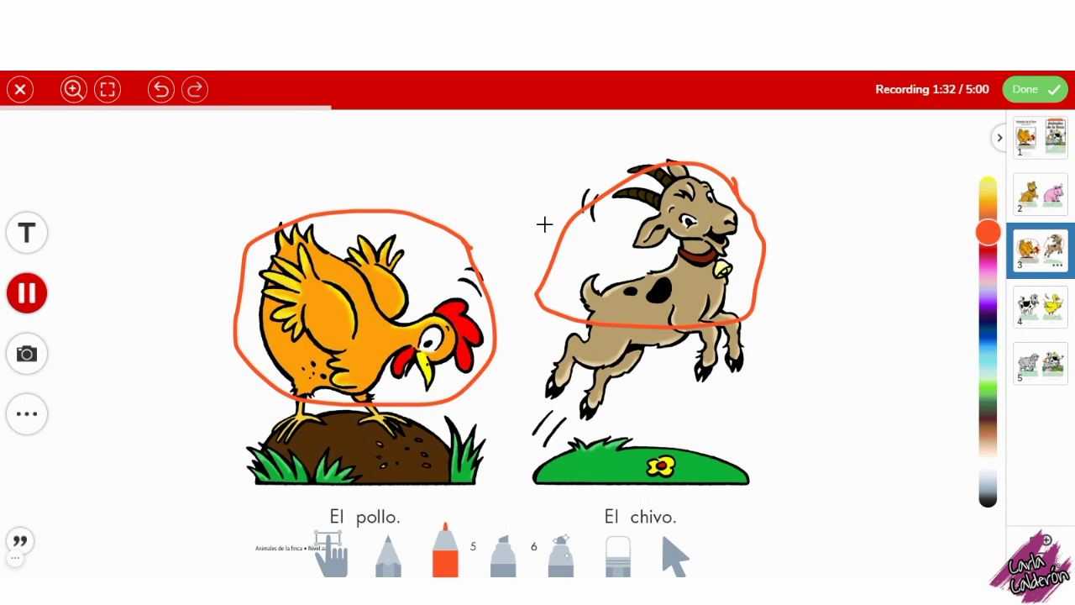
click(27, 293)
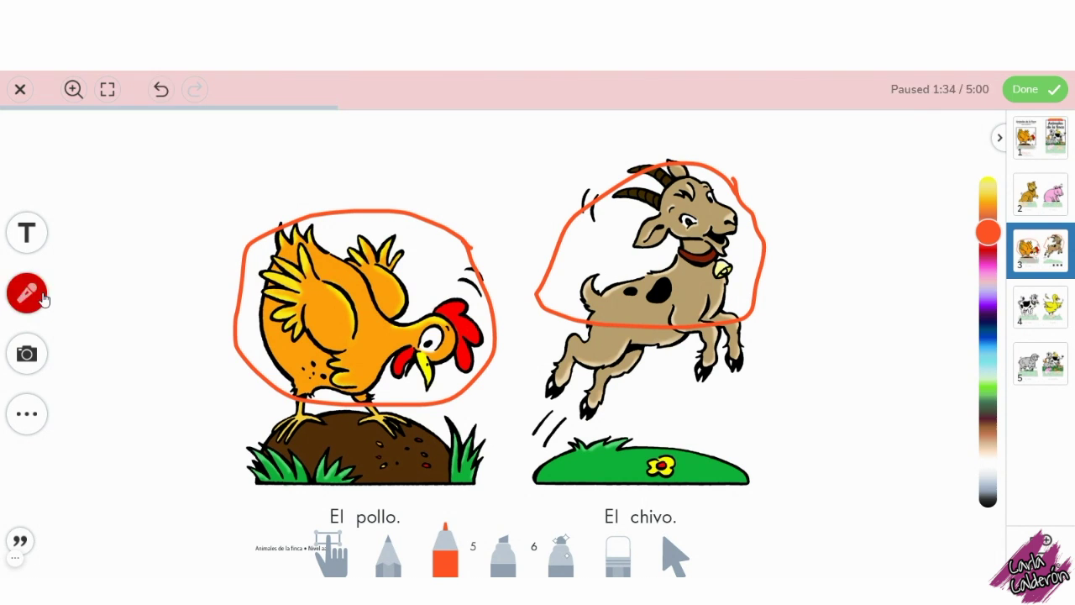
click(160, 89)
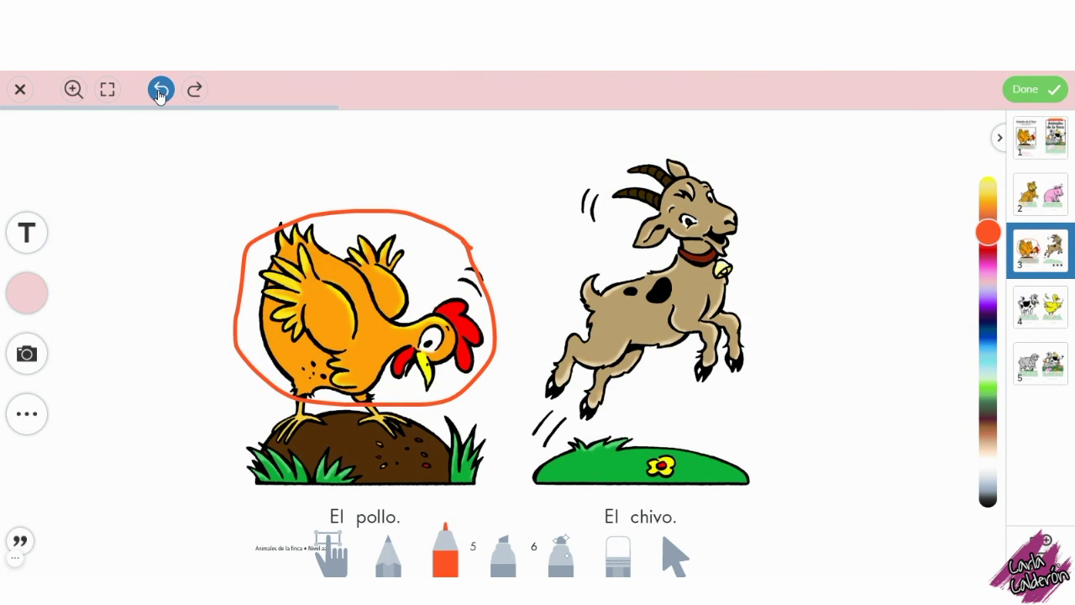
Record the narration of page 4 while circling the cow and the duck, pause, and undo both circles.
click(1040, 304)
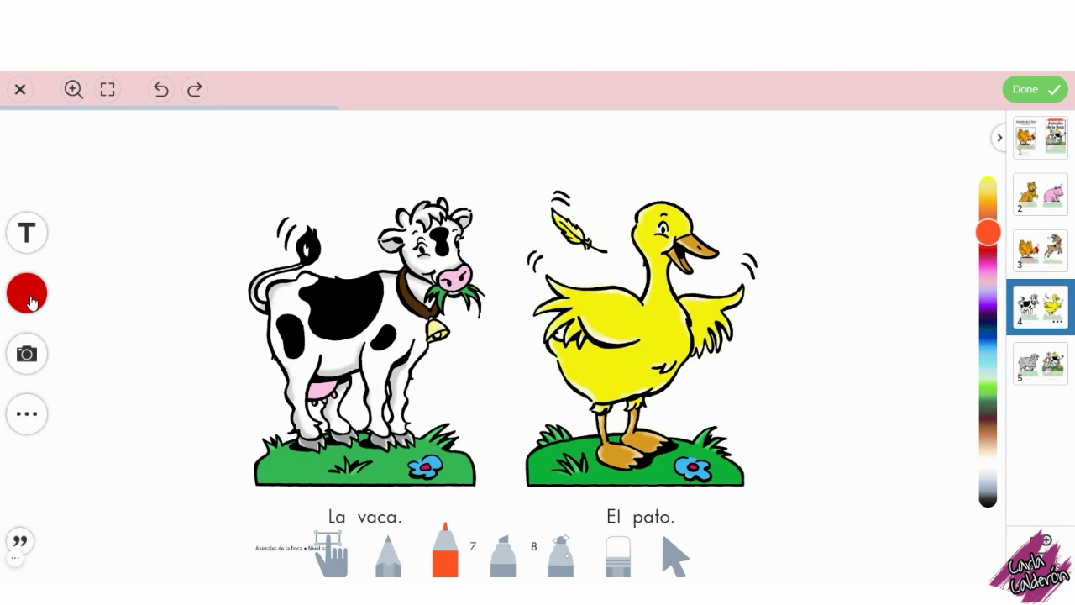
click(27, 293)
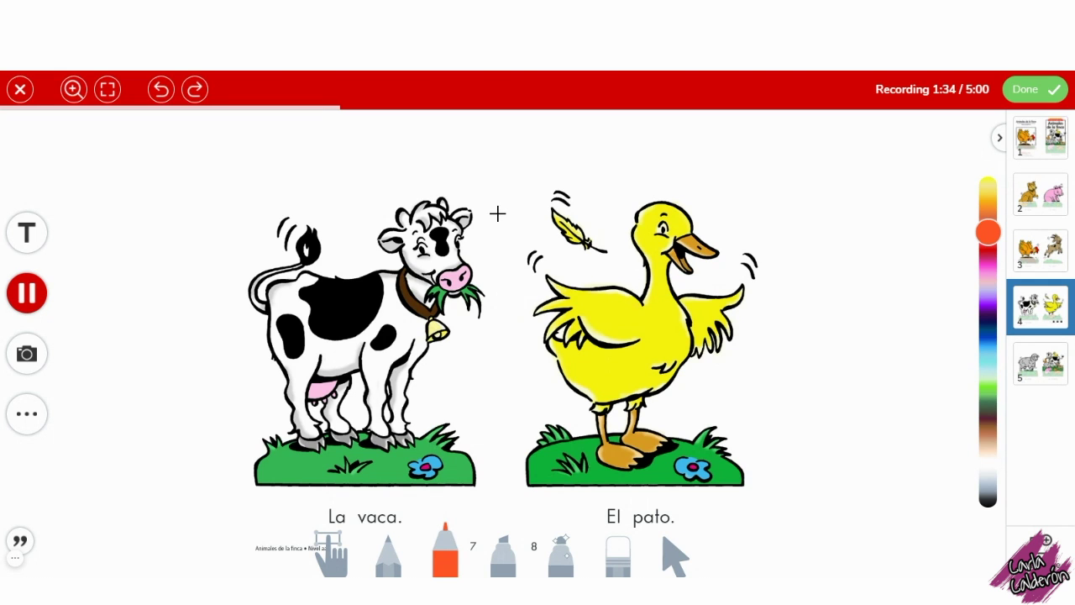
mouse_move(494, 210)
mouse_down()
mouse_move(353, 194)
mouse_move(480, 351)
mouse_move(473, 226)
mouse_up()
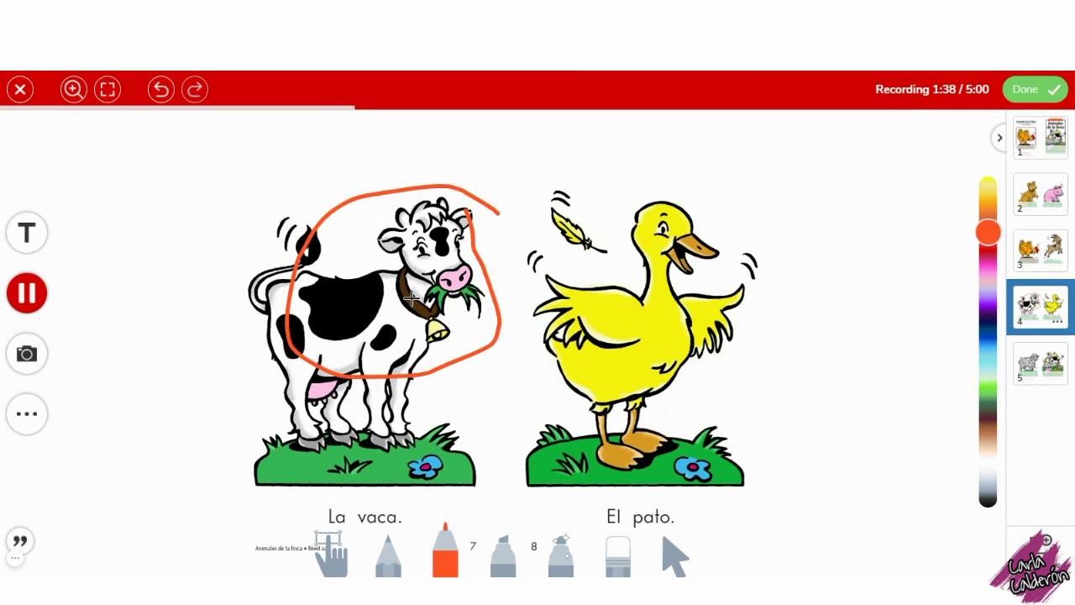
mouse_move(685, 213)
mouse_down()
mouse_move(614, 182)
mouse_move(664, 403)
mouse_move(706, 200)
mouse_move(685, 201)
mouse_up()
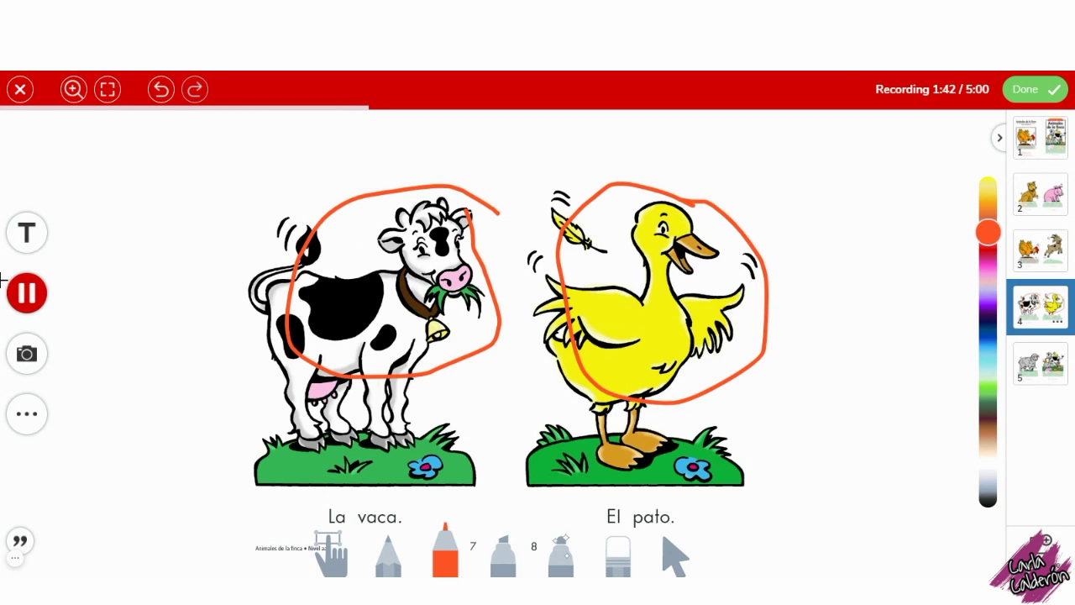
click(25, 291)
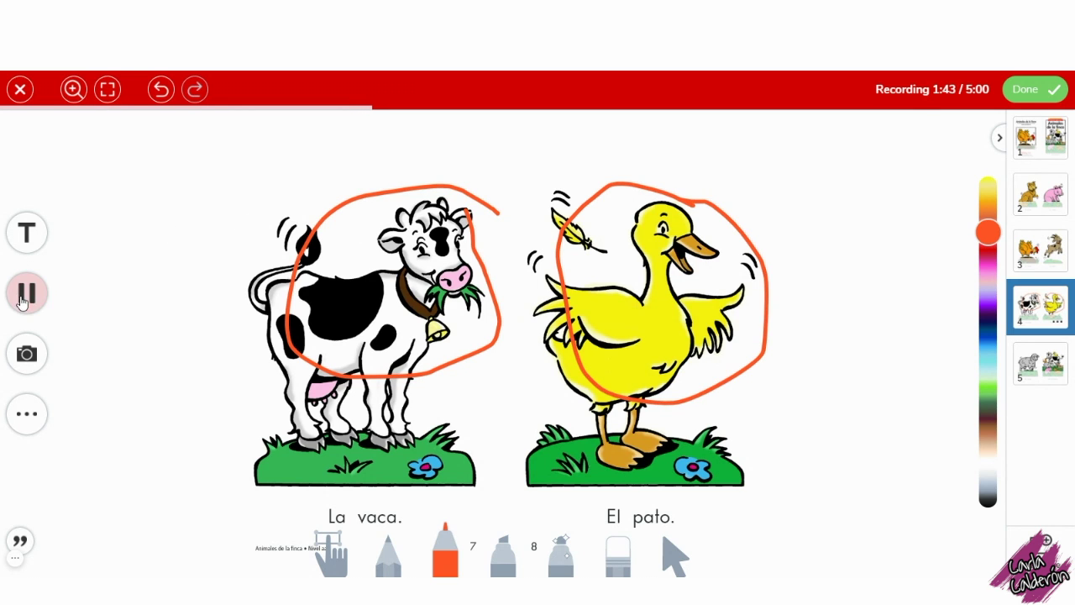
click(160, 89)
click(161, 89)
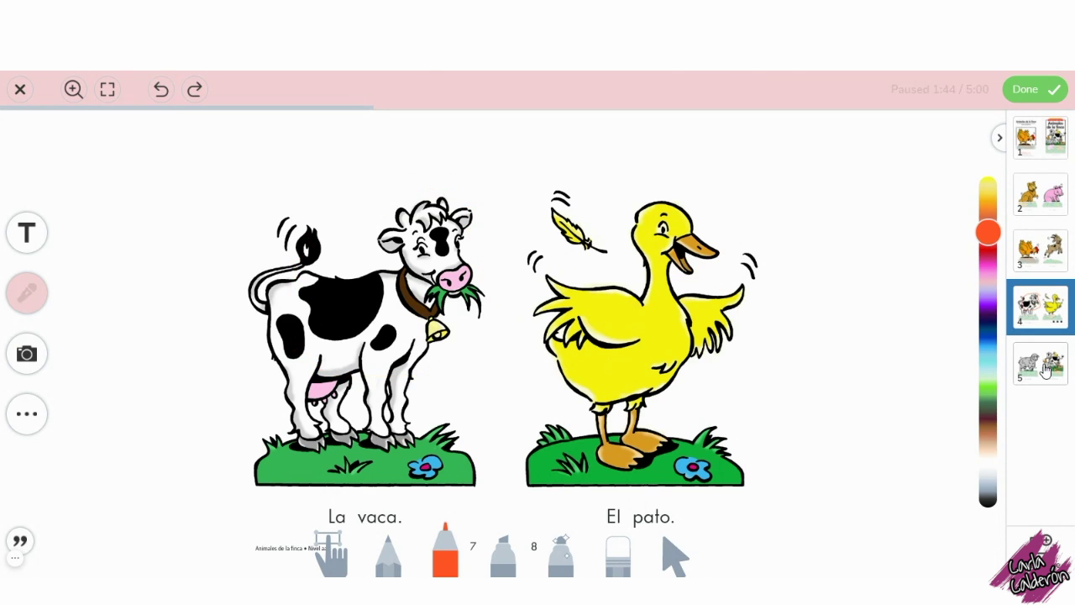
Circle the sheep and the group of animals on page 5 while paused, record each one's narration, and undo the circles.
click(1044, 368)
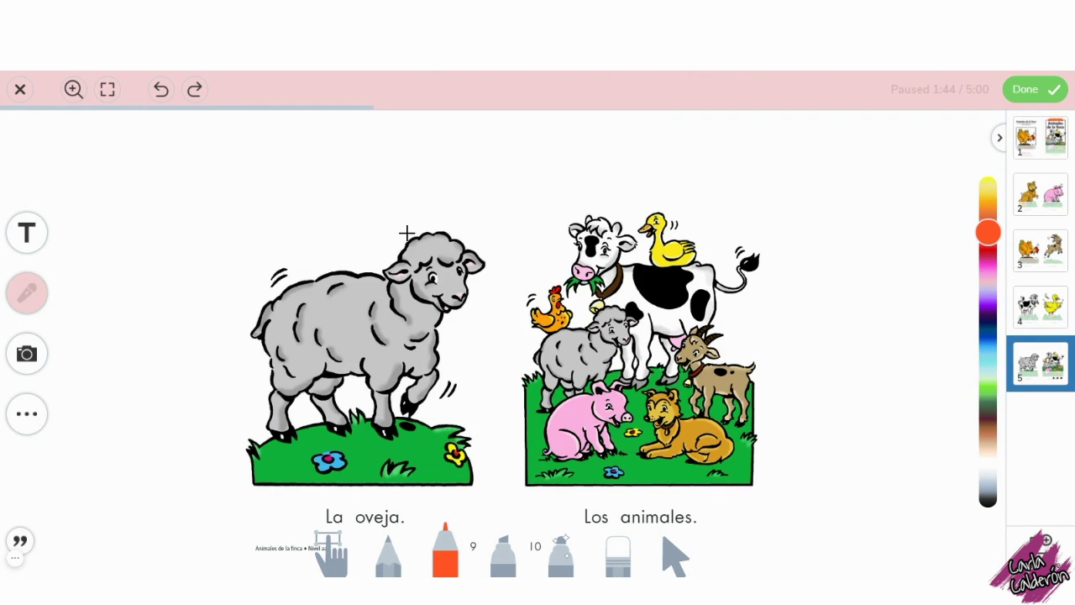
mouse_move(461, 232)
mouse_down()
mouse_move(257, 317)
mouse_move(470, 358)
mouse_move(454, 215)
mouse_up()
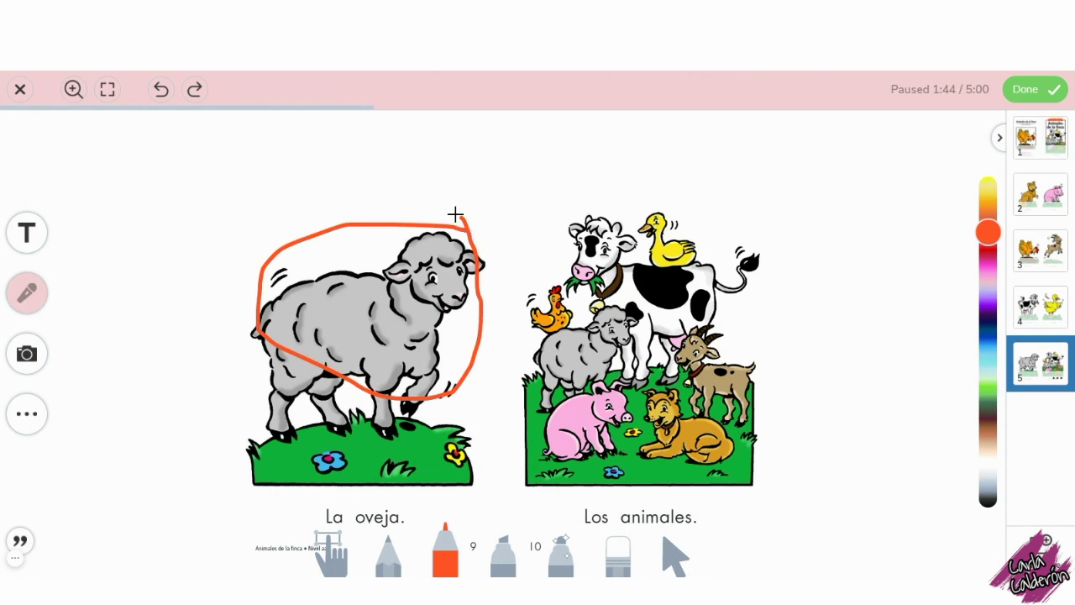
click(28, 294)
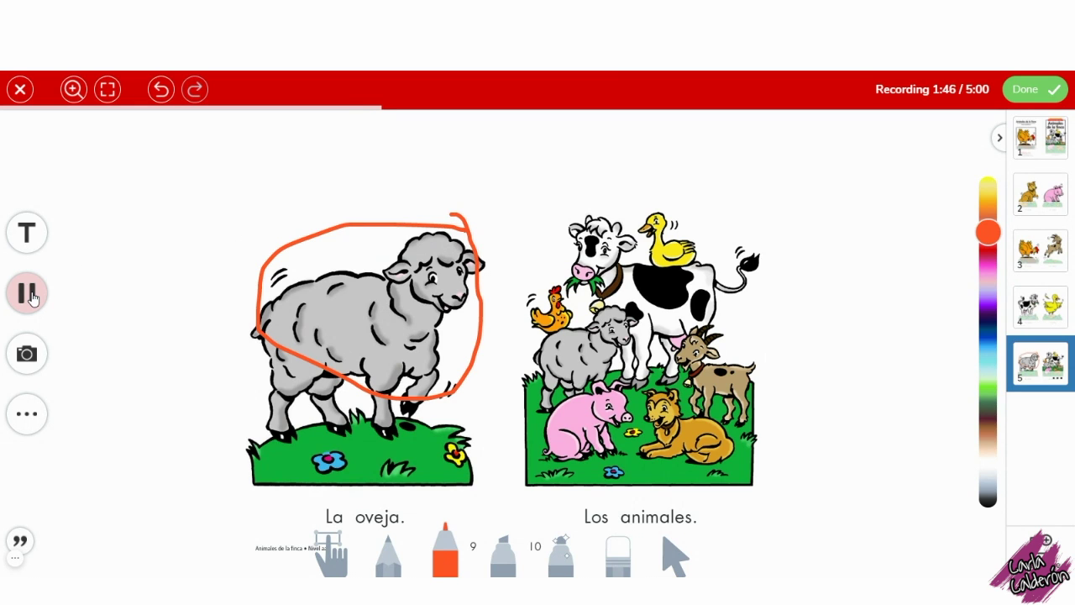
click(28, 294)
mouse_move(703, 218)
mouse_down()
mouse_move(526, 286)
mouse_move(570, 459)
mouse_move(815, 382)
mouse_move(757, 258)
mouse_move(710, 227)
mouse_up()
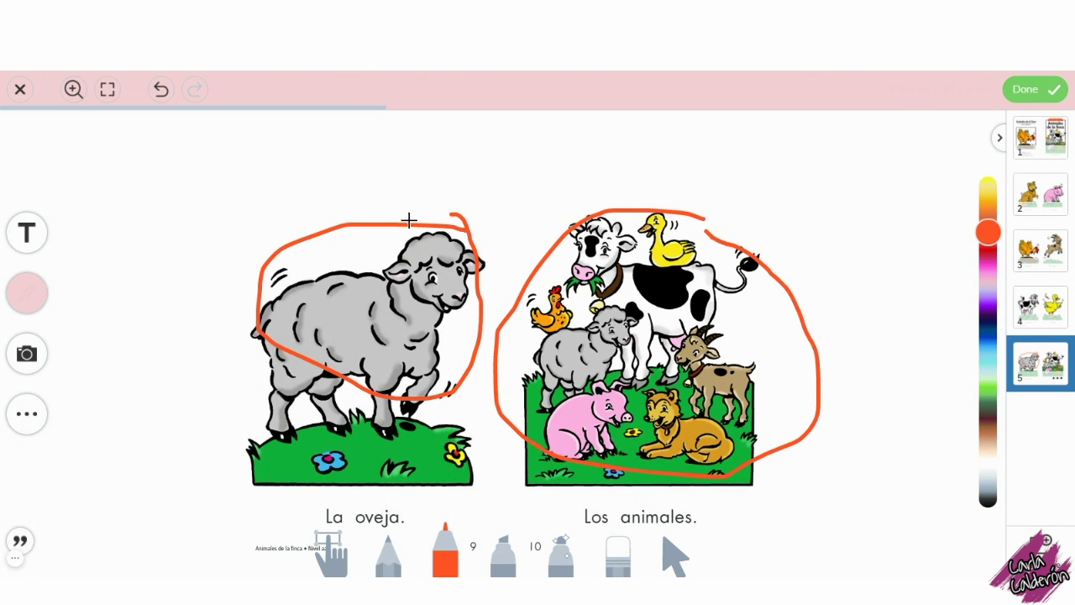
click(36, 296)
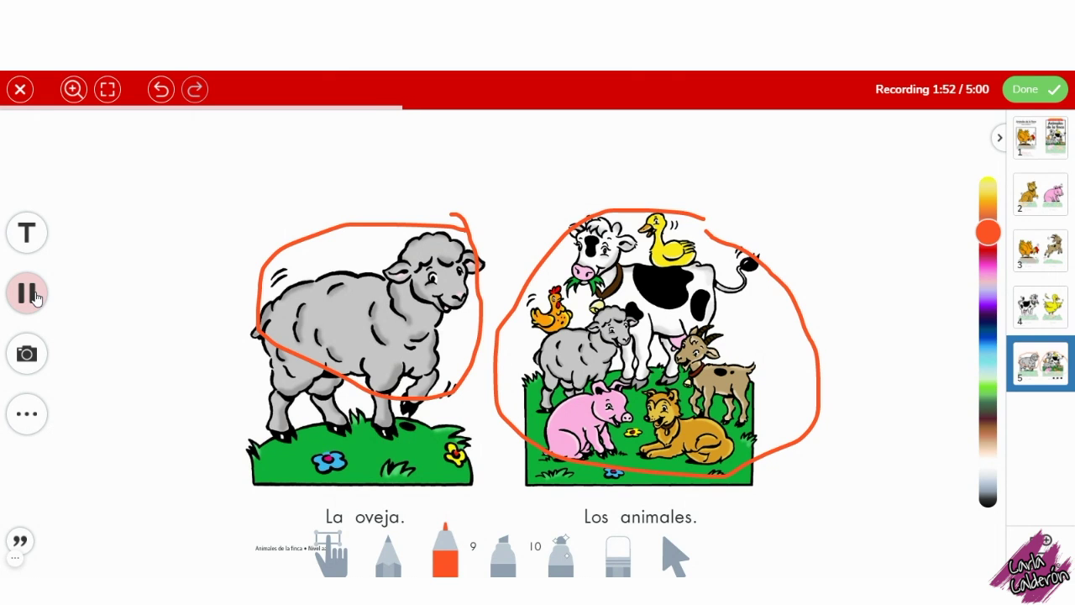
click(35, 297)
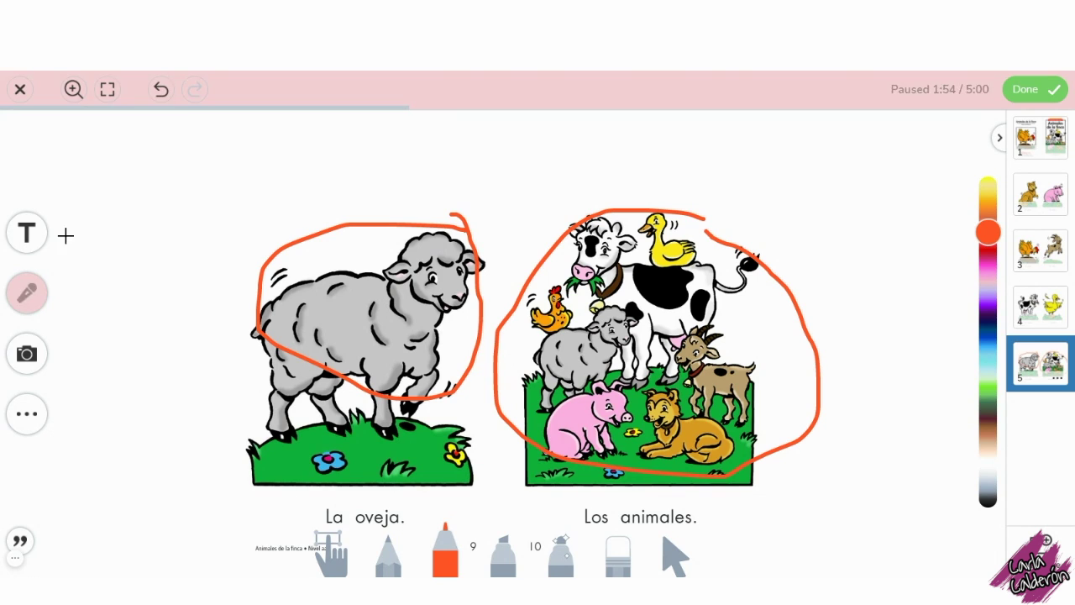
click(161, 89)
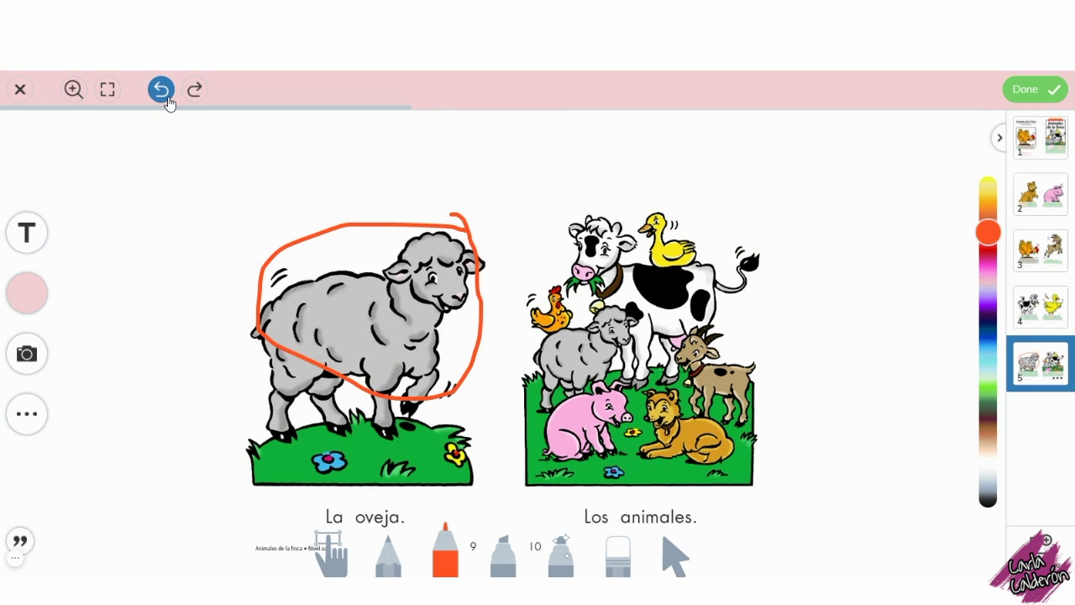
Return to the cover page, record a further stretch of narration there, and pause the recording.
click(1056, 132)
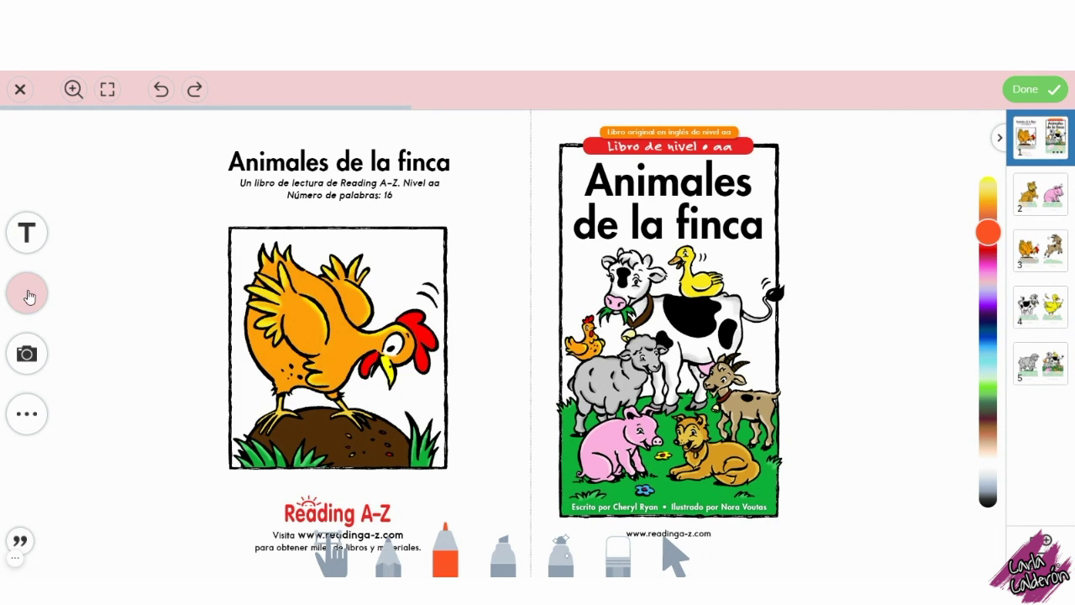
click(21, 296)
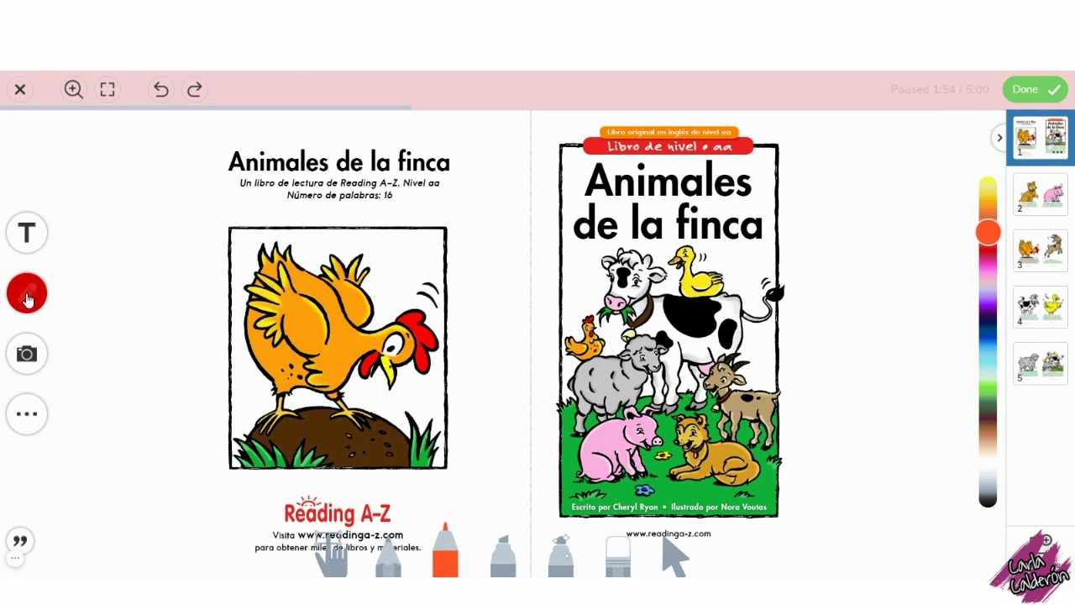
click(28, 300)
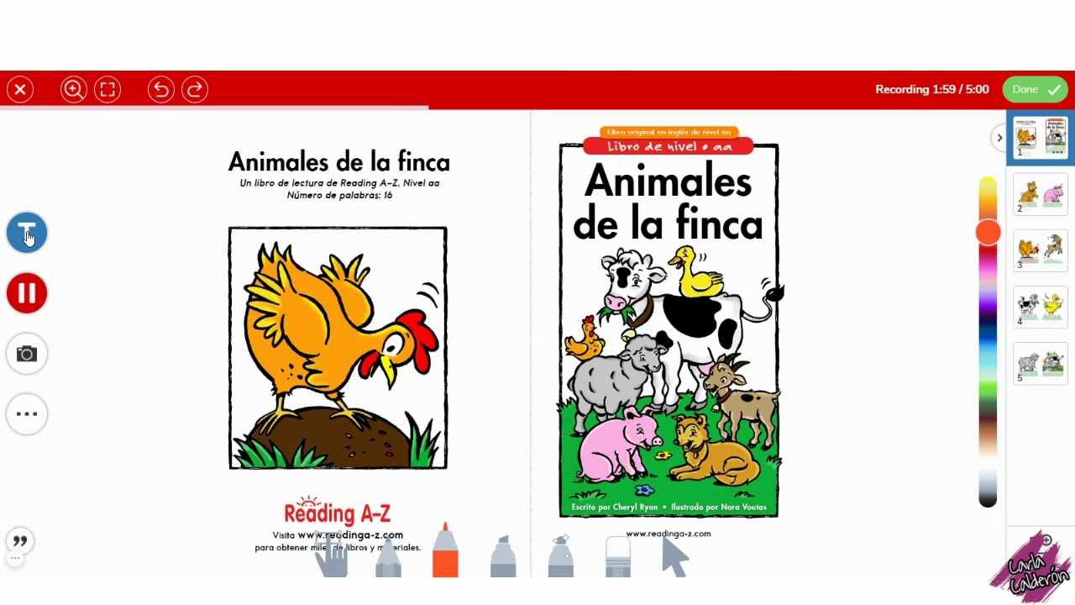
click(28, 299)
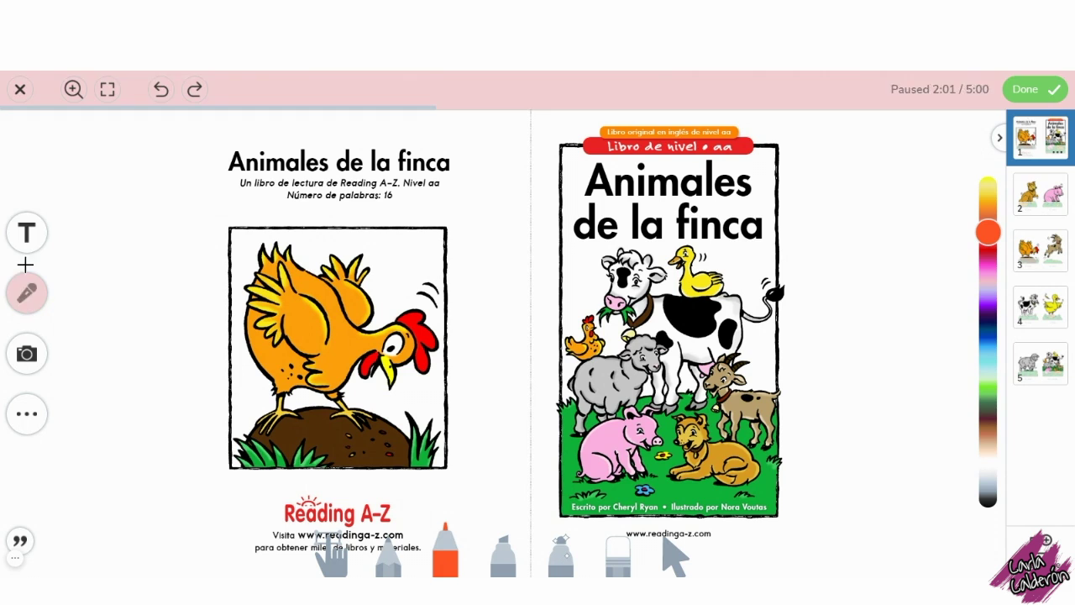
Add a text label "El" between the two covers, narrow its box to fit the word, and color it red.
click(27, 233)
click(439, 223)
text(El)
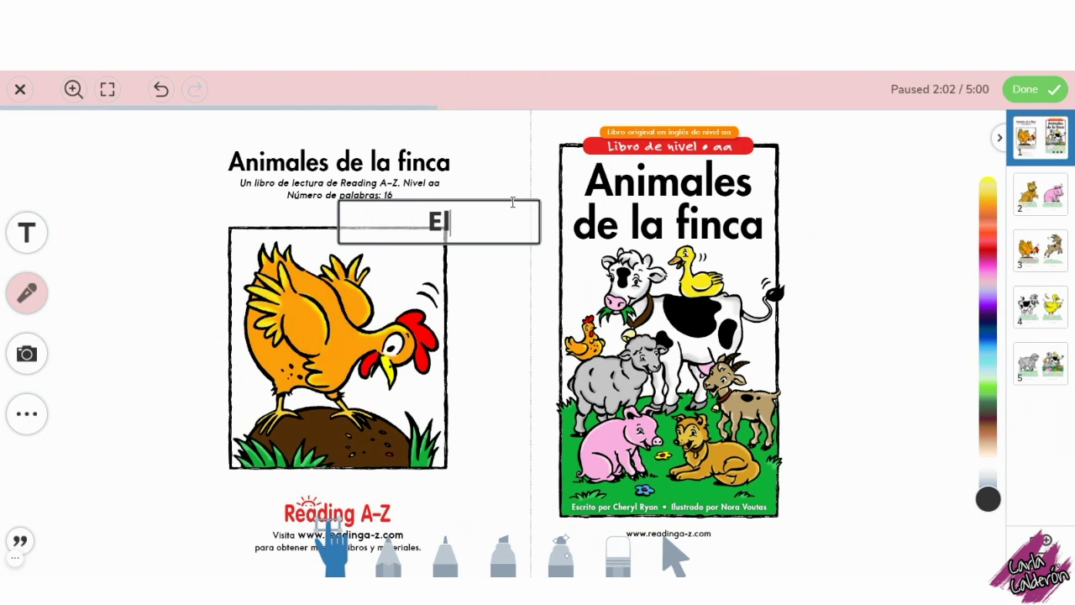
click(483, 202)
drag(486, 202, 556, 221)
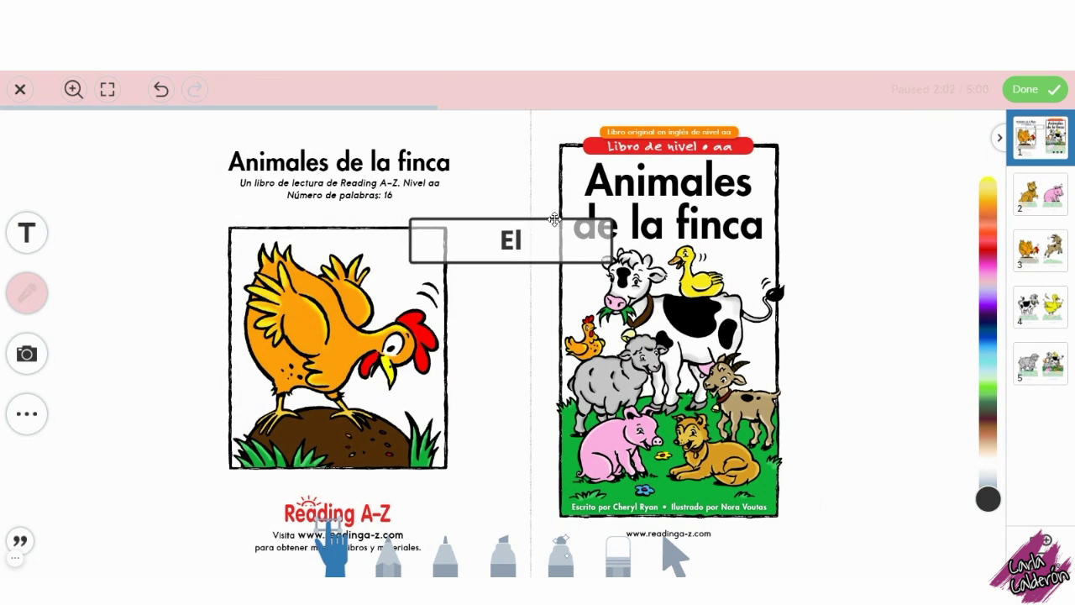
drag(603, 261, 530, 239)
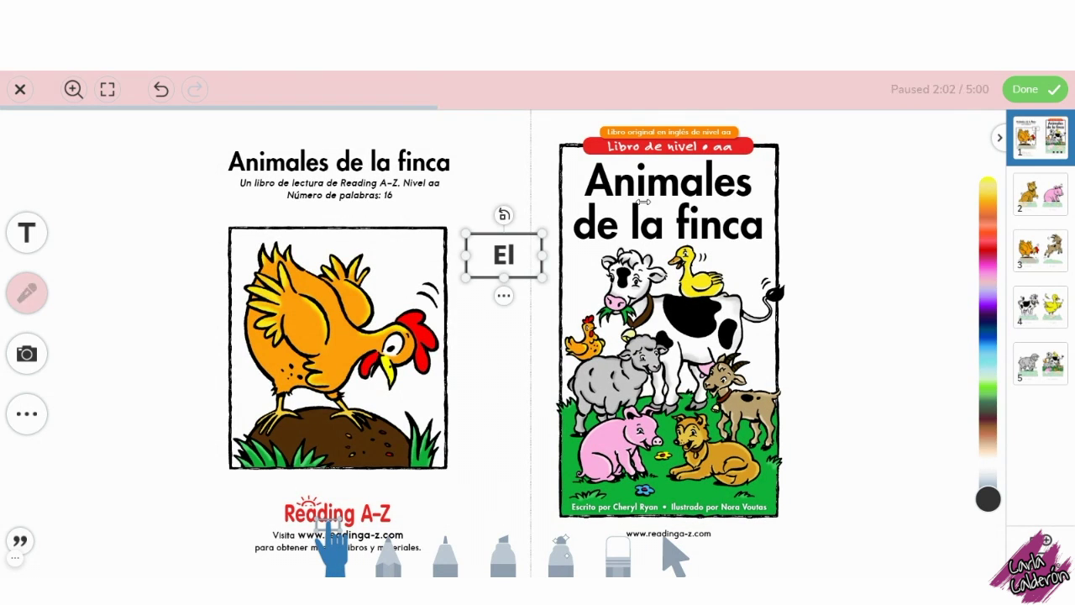
drag(988, 498, 989, 254)
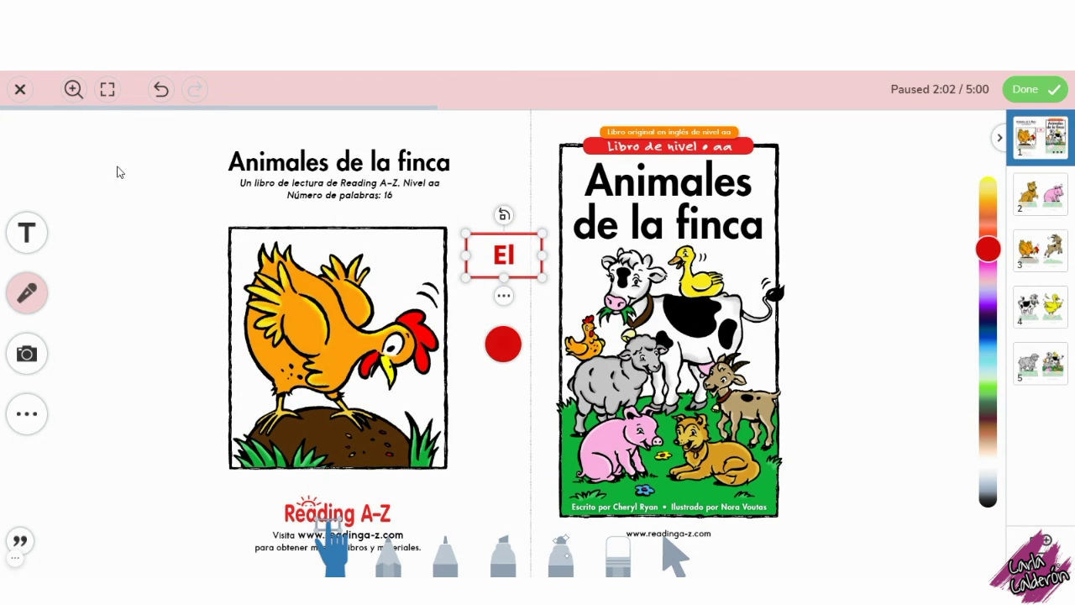
Resume recording on the cover and continue to page 2, underlining "El perro" and "El cerdo" and circling the dog and the pig with the orange marker.
click(27, 296)
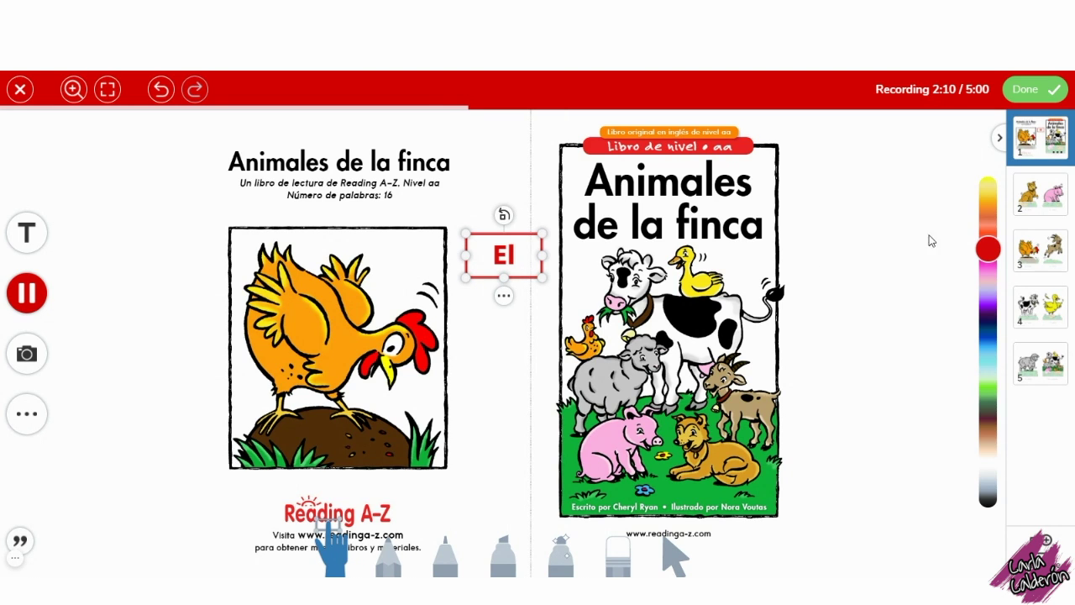
click(1049, 191)
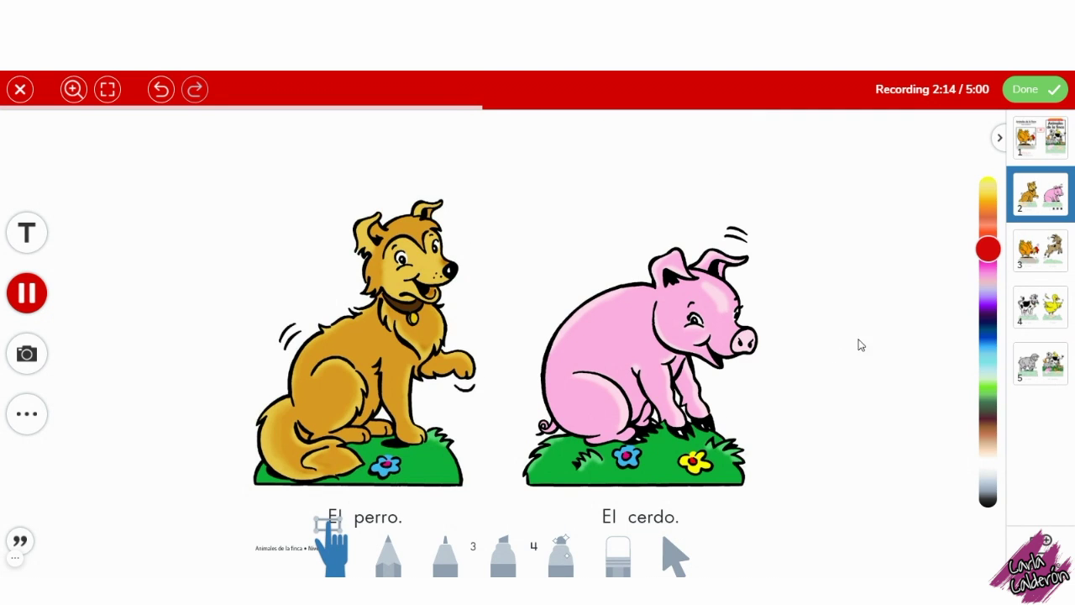
click(445, 564)
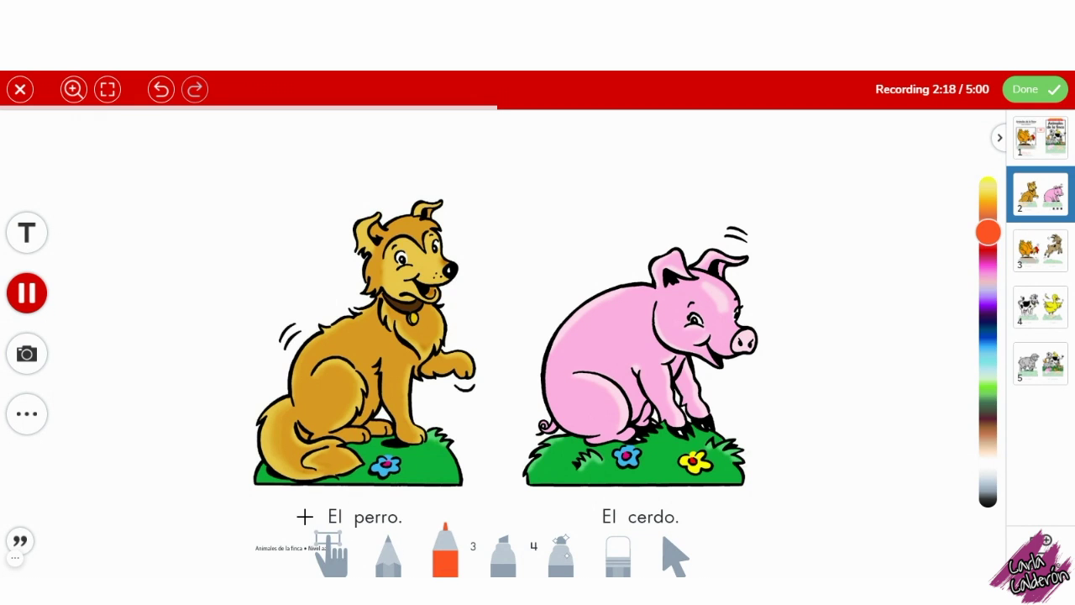
drag(305, 526, 411, 531)
mouse_move(456, 415)
mouse_down()
mouse_move(471, 341)
mouse_move(384, 210)
mouse_move(264, 367)
mouse_move(363, 458)
mouse_move(462, 412)
mouse_up()
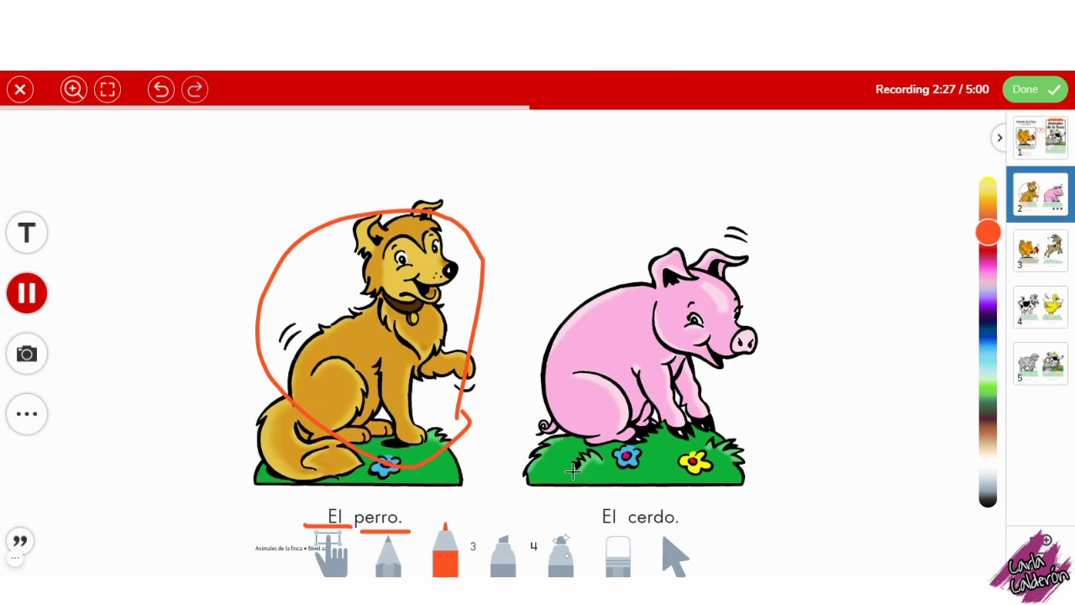
drag(596, 527, 616, 527)
drag(630, 529, 672, 529)
mouse_move(784, 317)
mouse_down()
mouse_move(586, 252)
mouse_move(777, 366)
mouse_up()
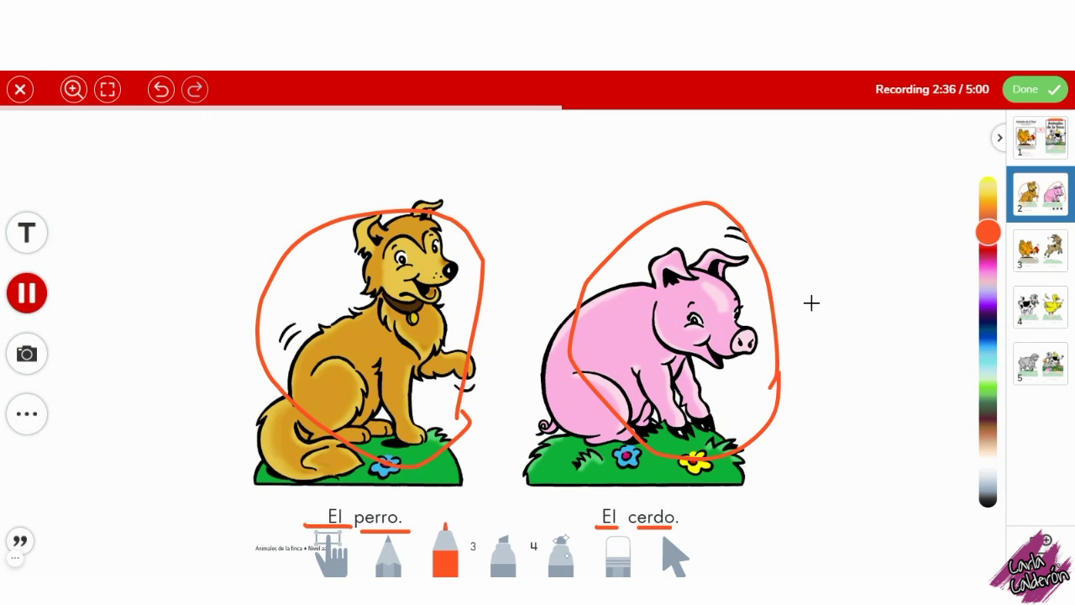
Continue the recording on page 3, underlining "El pollo" and "El chivo" and circling the chicken and the goat.
click(1040, 250)
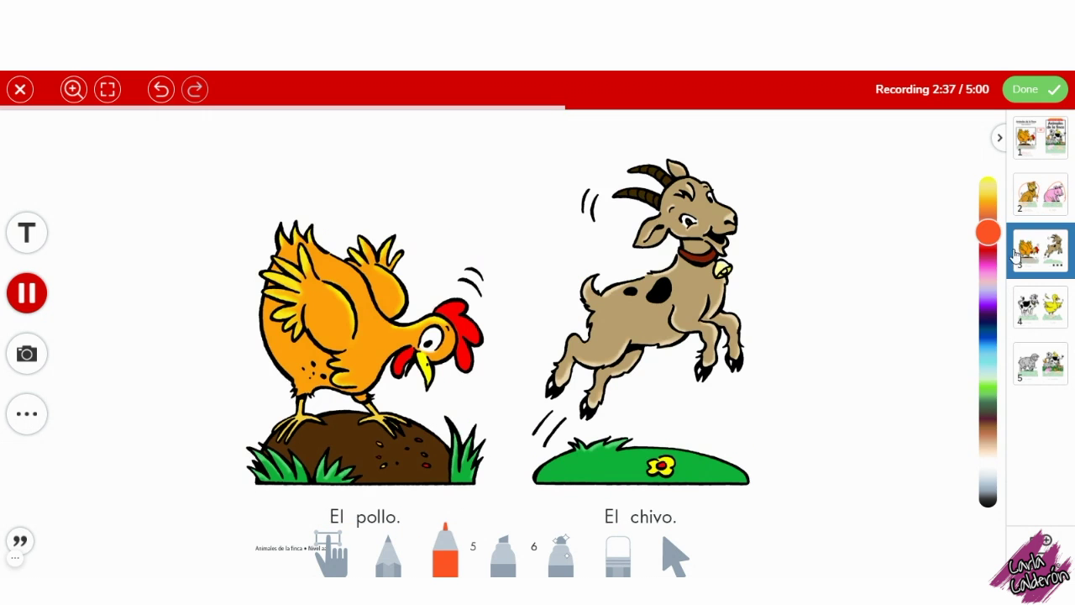
drag(319, 522, 414, 529)
mouse_move(451, 451)
mouse_down()
mouse_move(315, 179)
mouse_move(435, 433)
mouse_move(446, 437)
mouse_up()
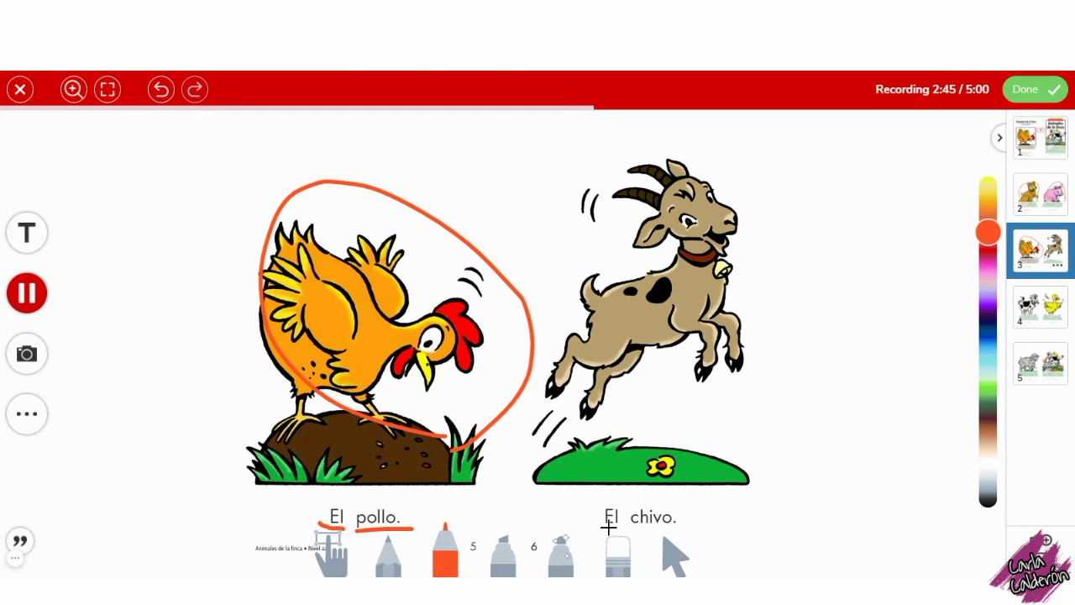
drag(596, 524, 673, 526)
mouse_move(714, 420)
mouse_down()
mouse_move(792, 196)
mouse_move(542, 252)
mouse_move(693, 430)
mouse_up()
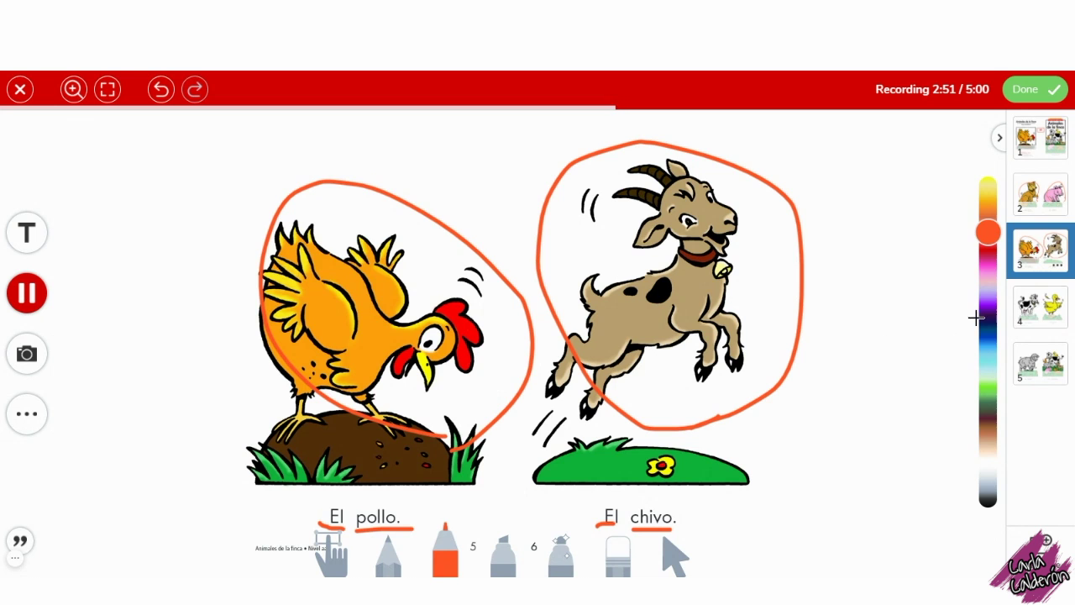
Continue the recording on page 4, circling "La", handwriting "La" beside the cow, and underlining "La vaca" and "El pato".
click(1045, 306)
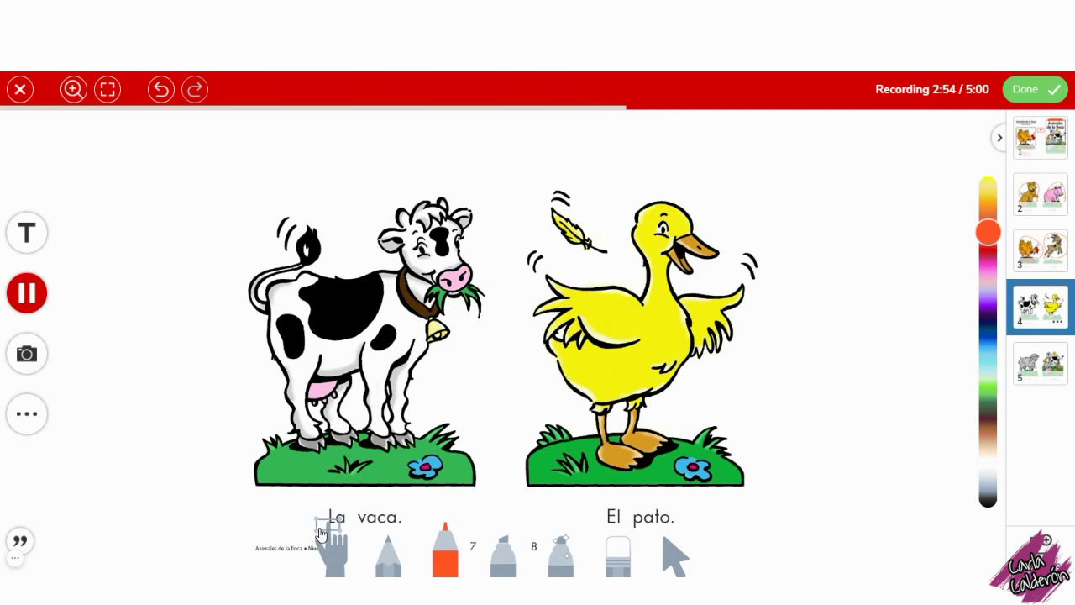
mouse_move(344, 498)
mouse_down()
mouse_move(333, 495)
mouse_move(311, 530)
mouse_move(348, 533)
mouse_move(351, 501)
mouse_move(339, 494)
mouse_up()
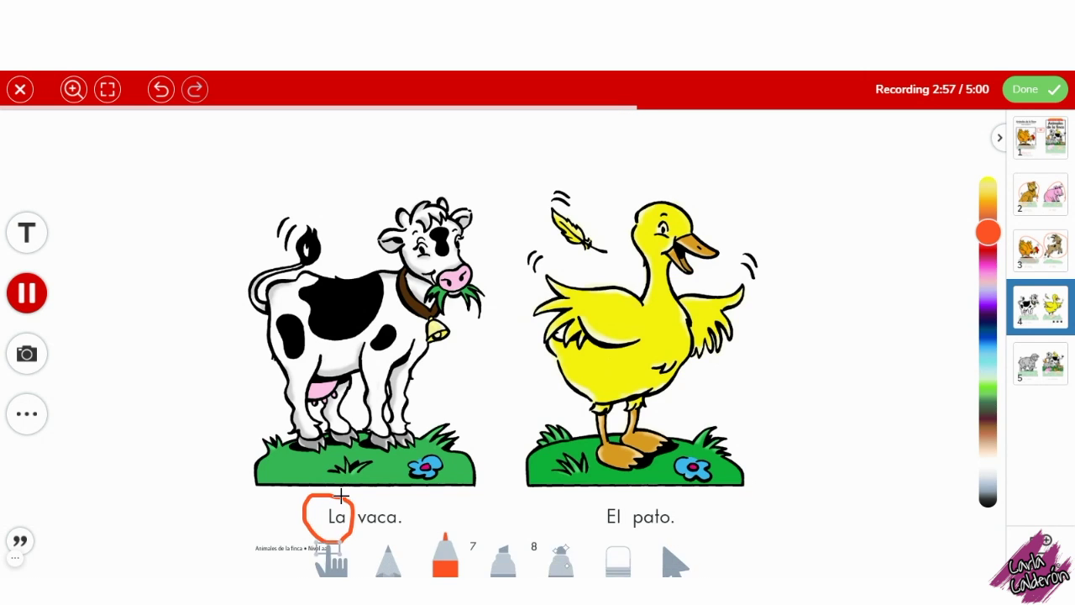
mouse_move(150, 360)
mouse_down()
mouse_move(163, 423)
mouse_move(196, 425)
mouse_move(194, 411)
mouse_move(209, 433)
mouse_up()
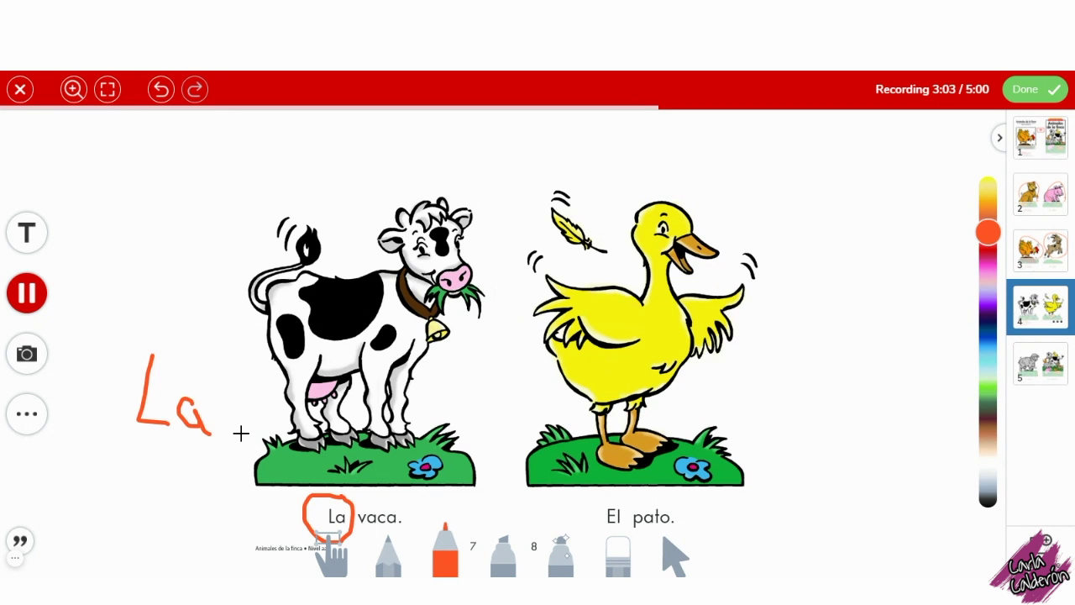
drag(306, 527, 413, 524)
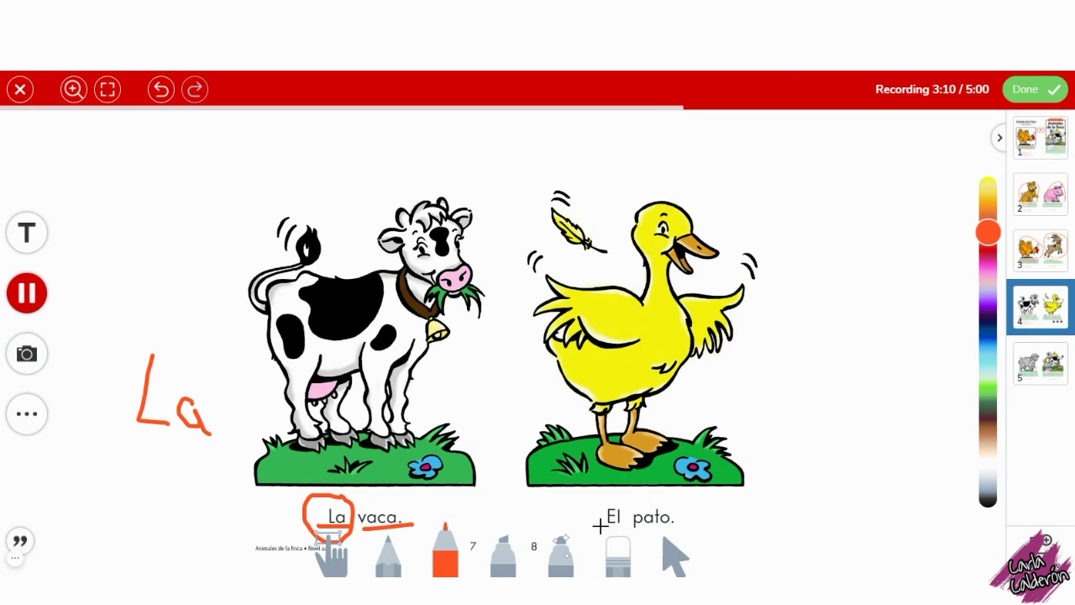
drag(600, 525, 626, 527)
drag(684, 521, 630, 523)
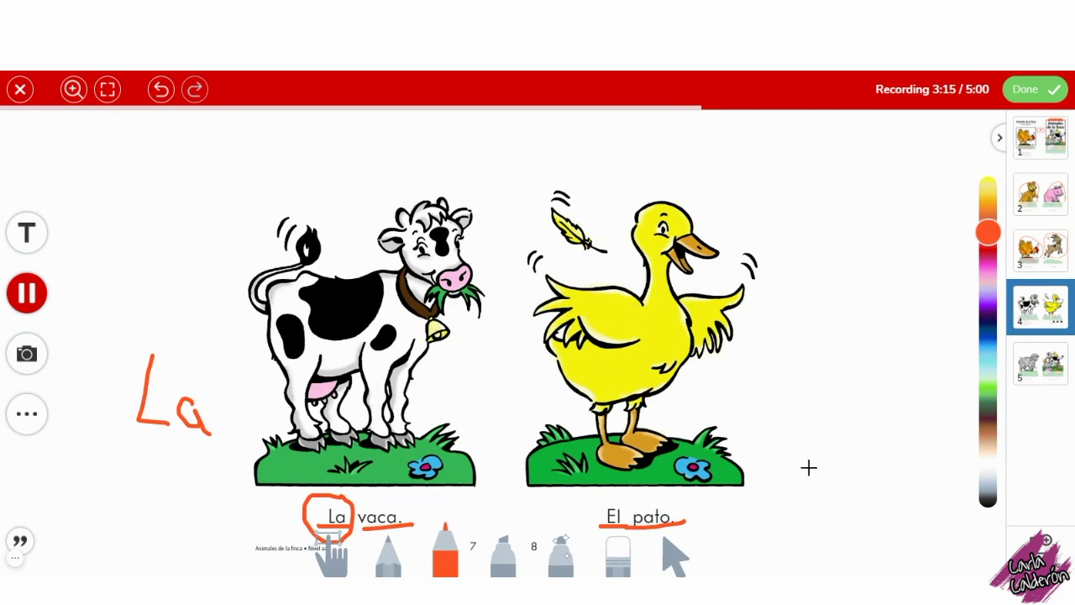
Continue the recording on page 5, circling "La" and underlining "oveja" and "Los animales", and finish the recording.
click(1040, 369)
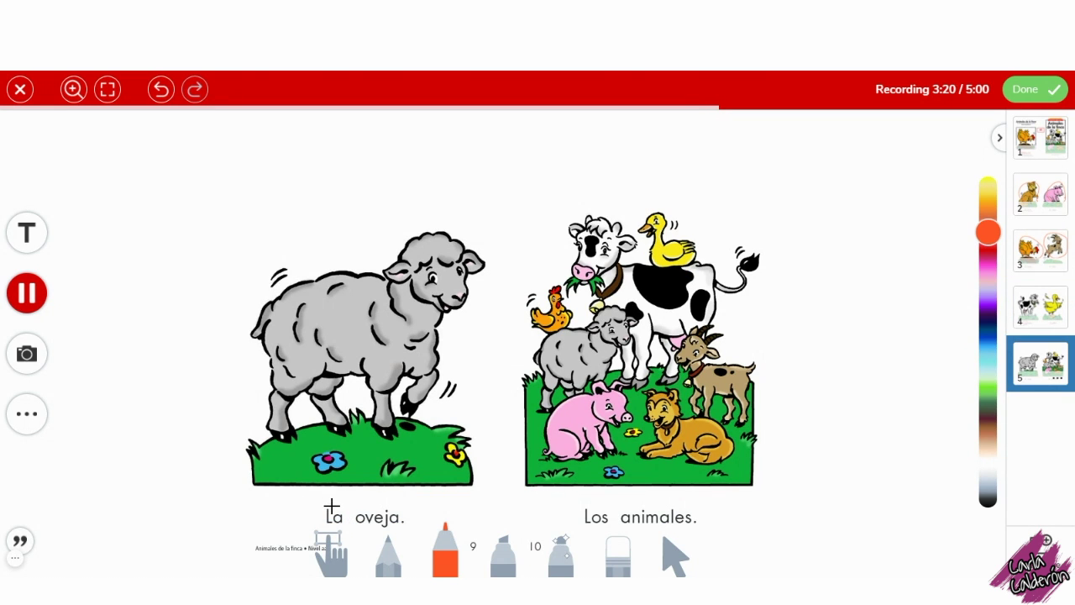
mouse_move(344, 504)
mouse_down()
mouse_move(314, 500)
mouse_move(336, 528)
mouse_move(343, 501)
mouse_up()
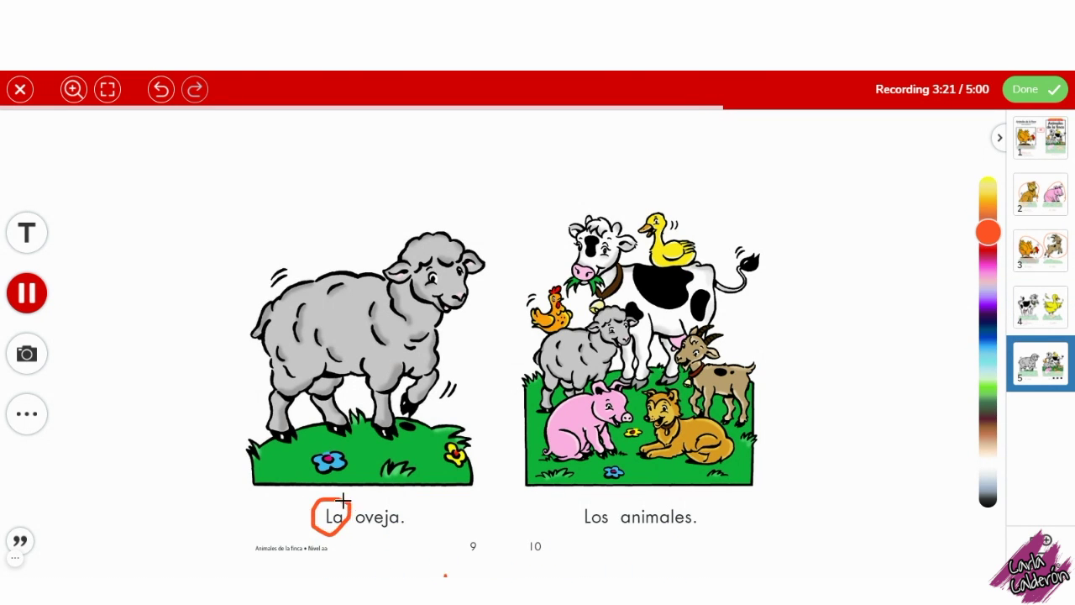
drag(403, 526, 354, 519)
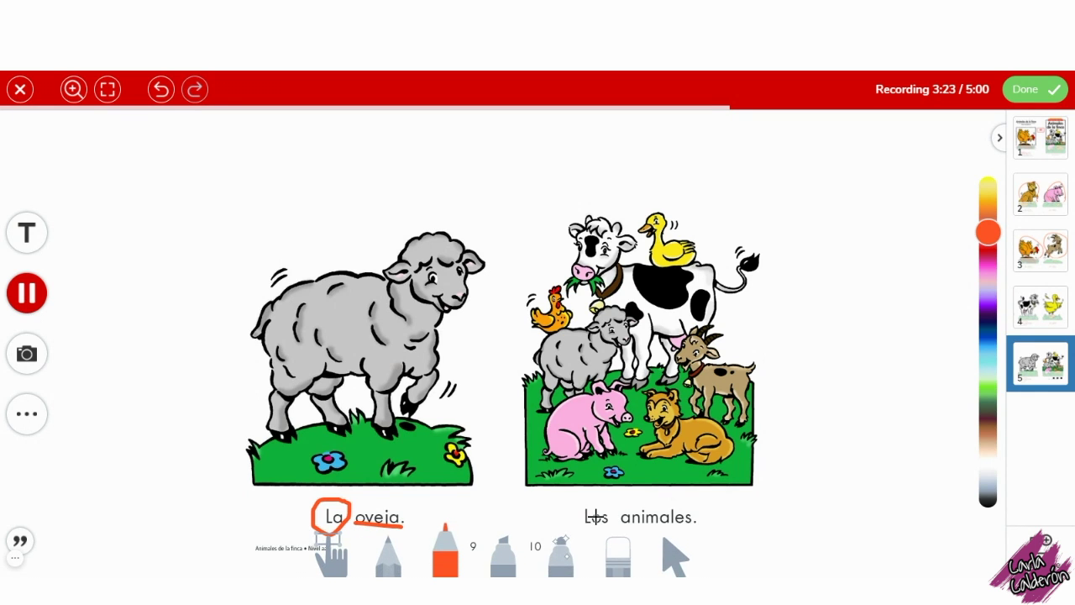
drag(583, 527, 700, 527)
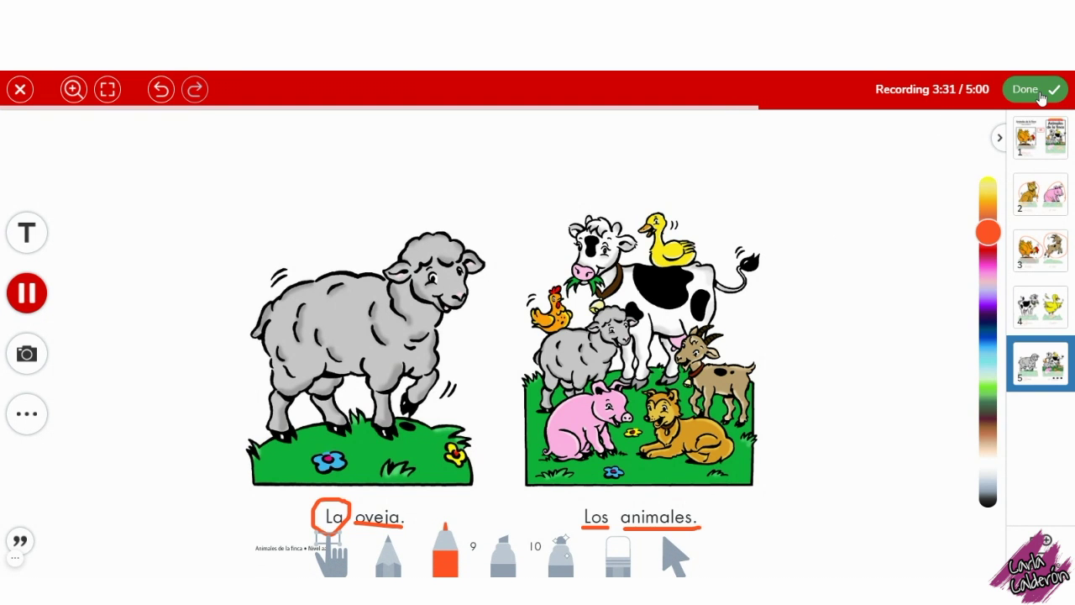
click(1041, 98)
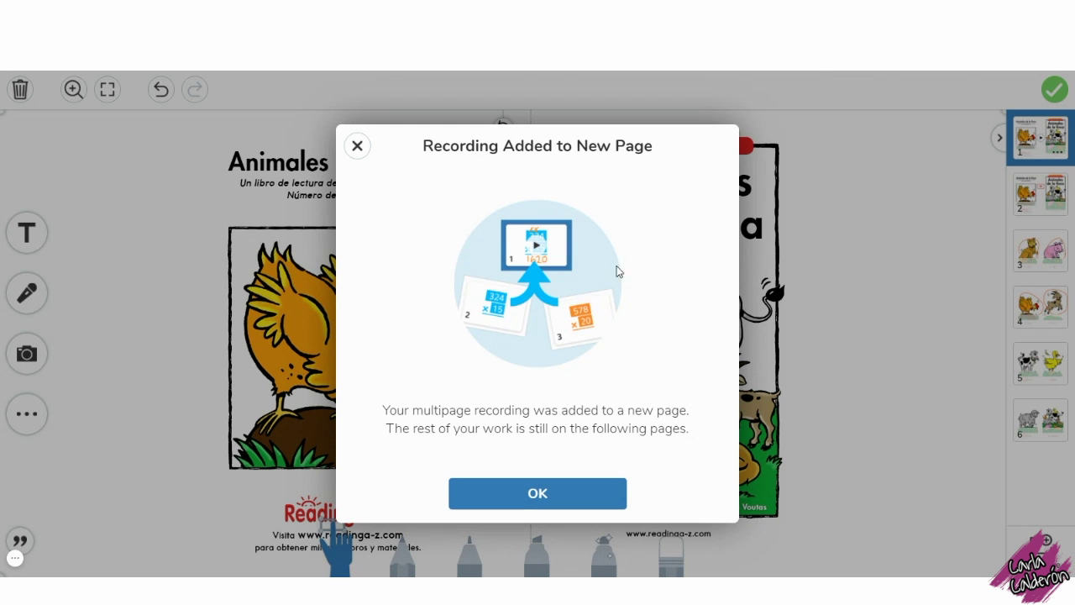
Dismiss the recording notice and delete the five original book pages, keeping only the first page with the multipage recording.
click(1038, 152)
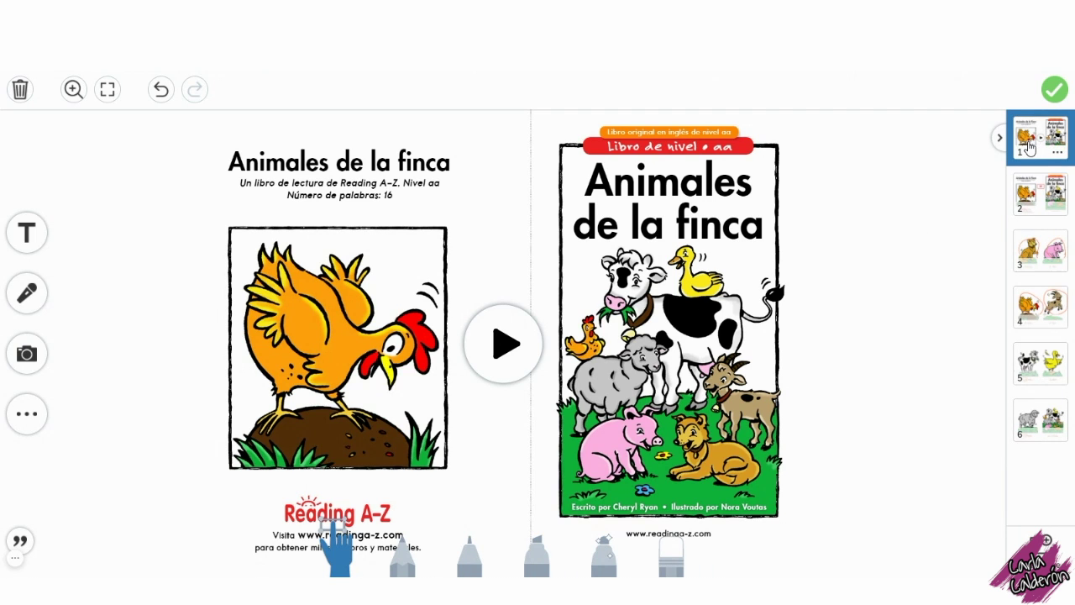
click(1060, 212)
click(1015, 273)
click(605, 351)
click(1015, 273)
click(605, 350)
click(1015, 273)
click(604, 350)
click(1015, 273)
click(605, 350)
Play back the multipage recording to review the narration and the annotations on each page.
click(504, 342)
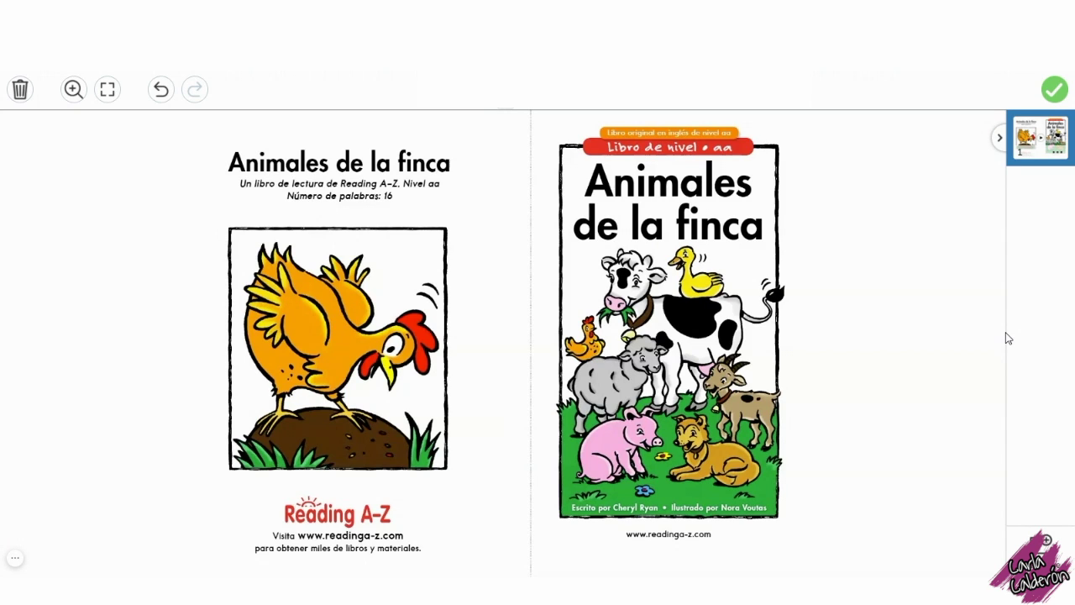
mouse_move(720, 250)
mouse_down()
mouse_move(690, 237)
mouse_move(658, 285)
mouse_move(729, 311)
mouse_move(724, 253)
mouse_up()
mouse_move(660, 249)
mouse_down()
mouse_move(623, 242)
mouse_move(598, 326)
mouse_move(653, 285)
mouse_move(657, 247)
mouse_up()
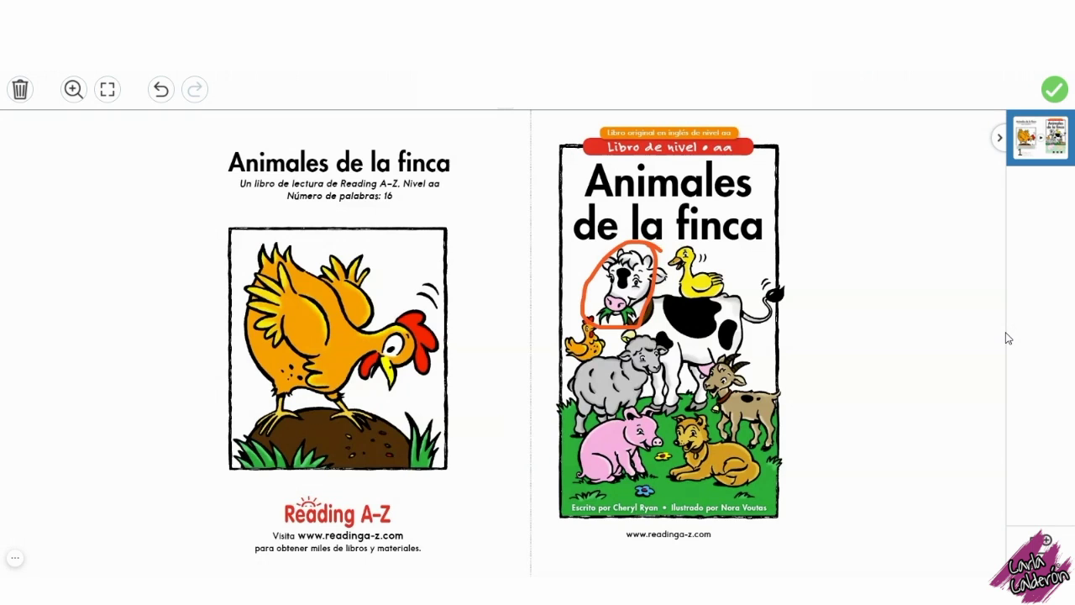
mouse_move(600, 319)
mouse_down()
mouse_move(592, 305)
mouse_move(566, 349)
mouse_move(593, 373)
mouse_move(603, 336)
mouse_up()
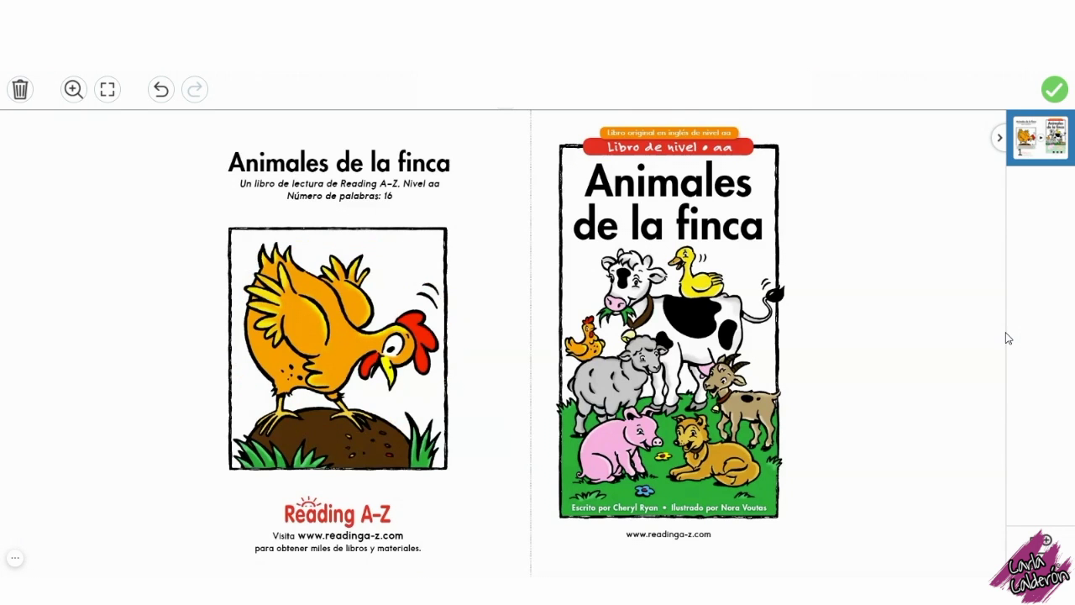
key(Right)
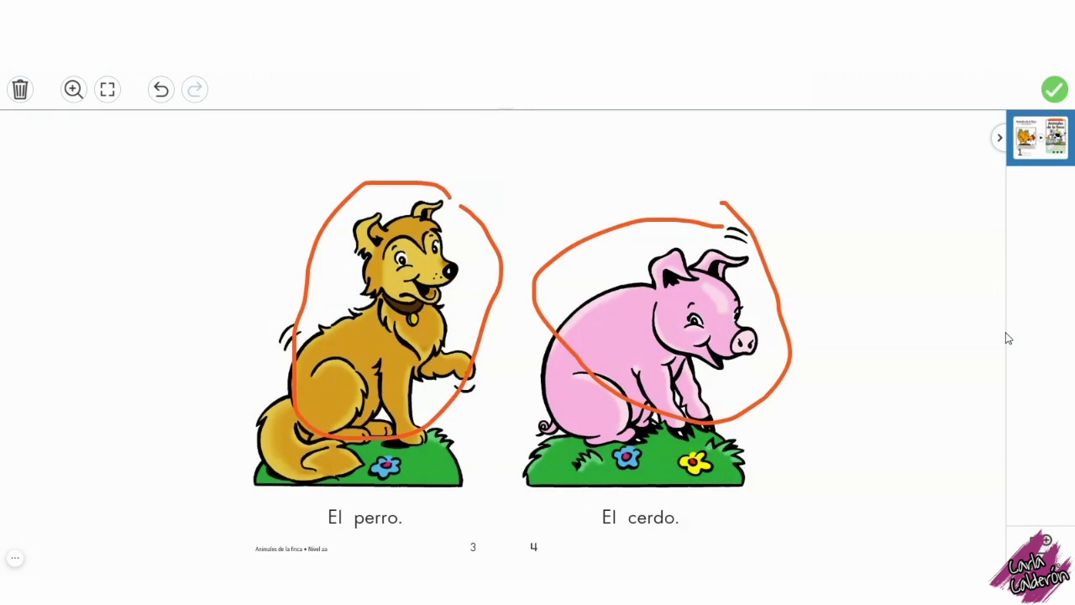
key(Right)
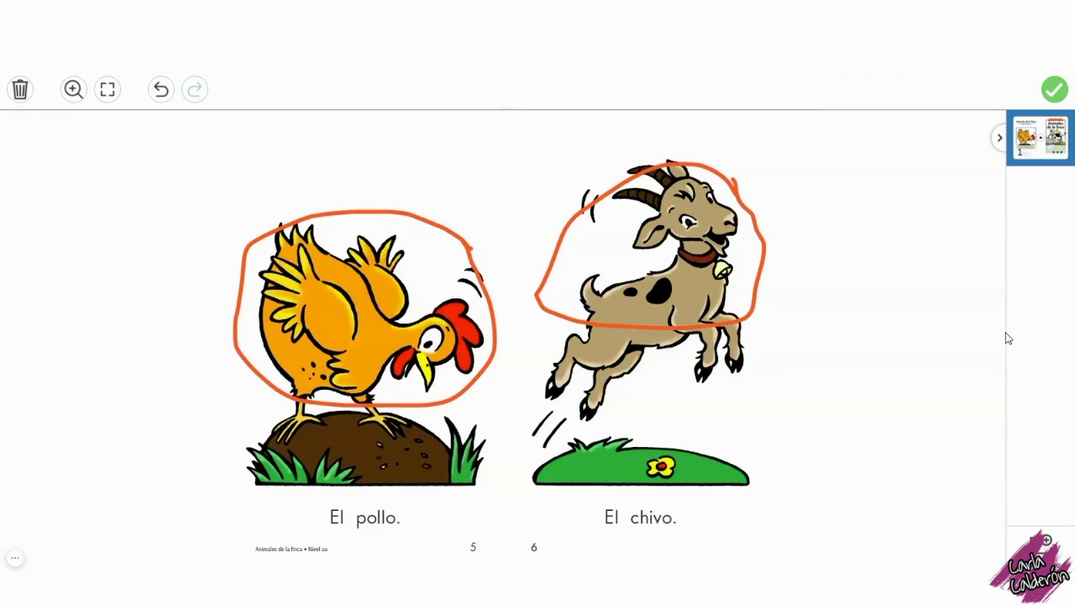
key(Right)
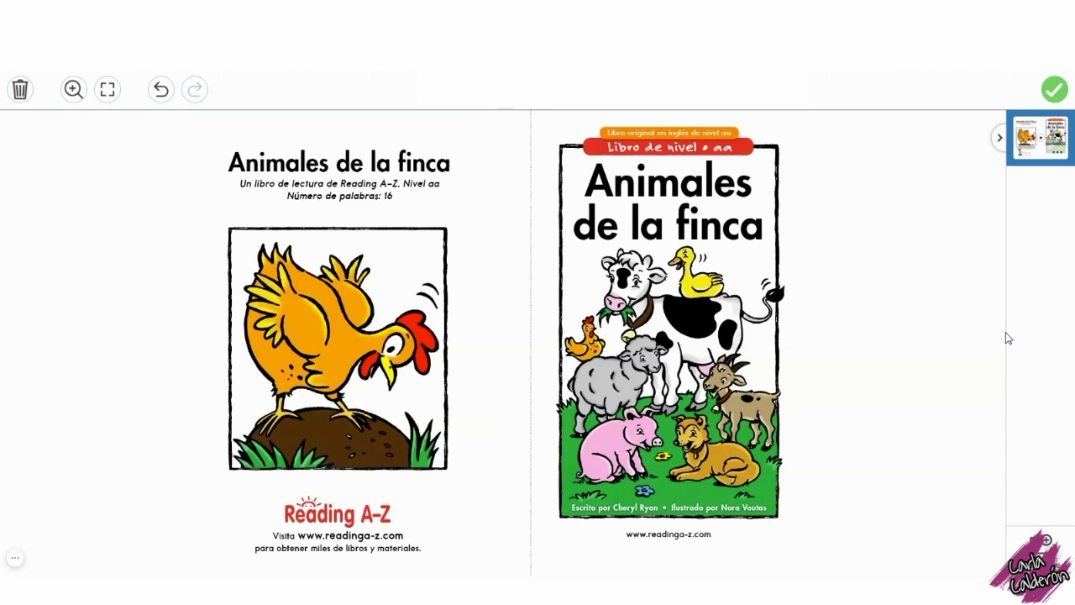
key(ctrl+v)
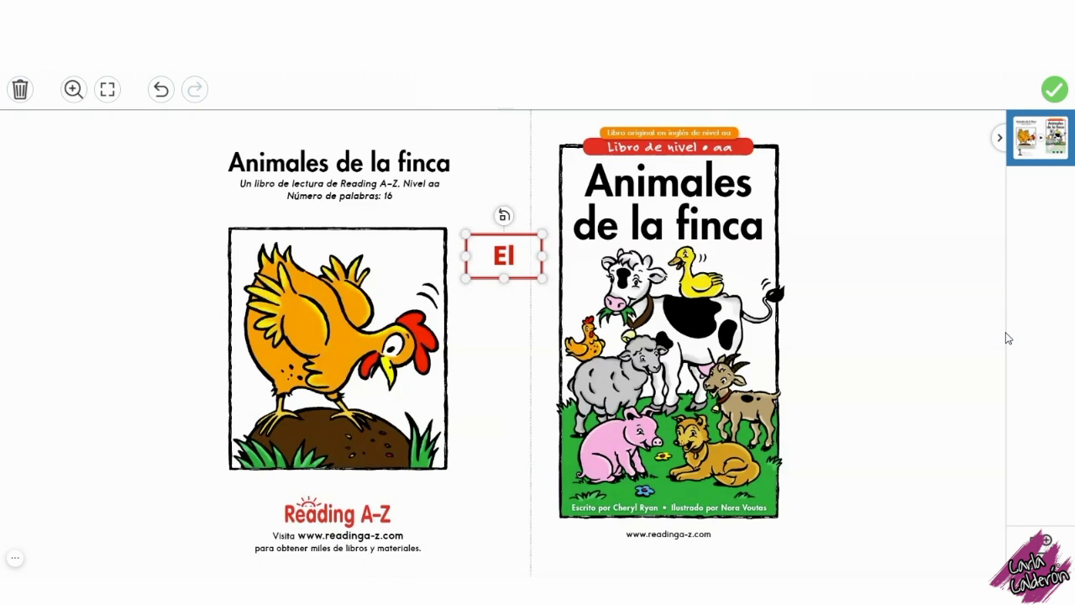
click(1008, 338)
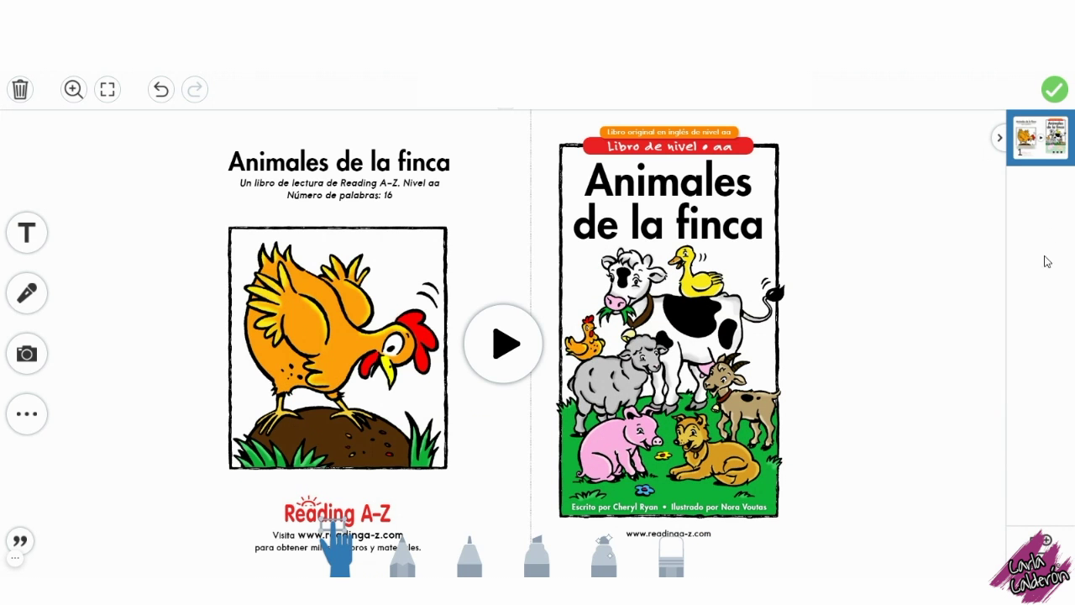
Attach the recorded page as the example for "Level aa - Animales de la finca" and save the activity.
click(1056, 90)
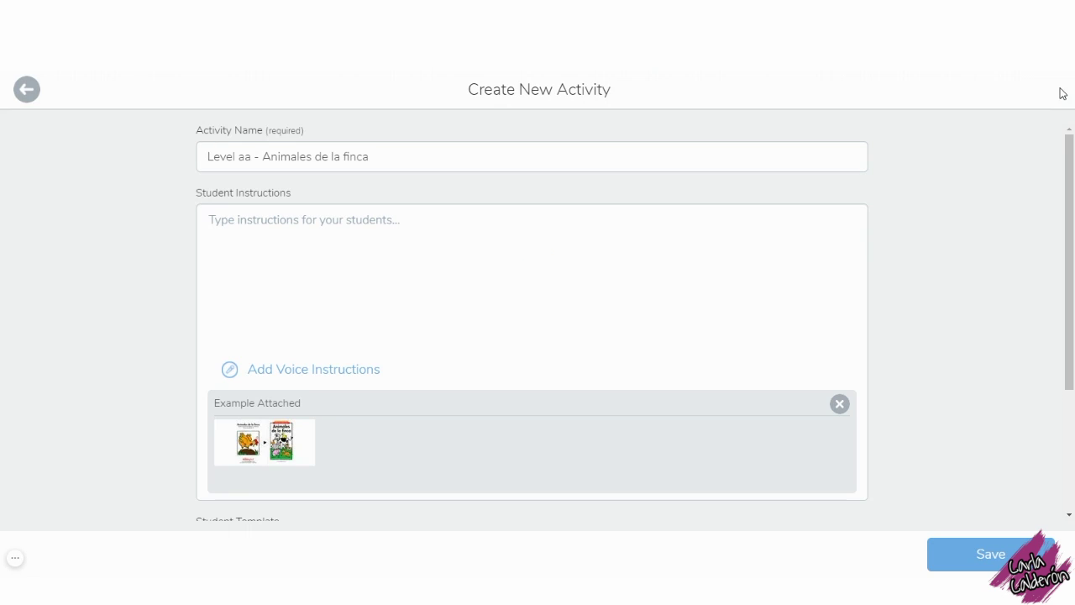
scroll(583, 325, down, 3)
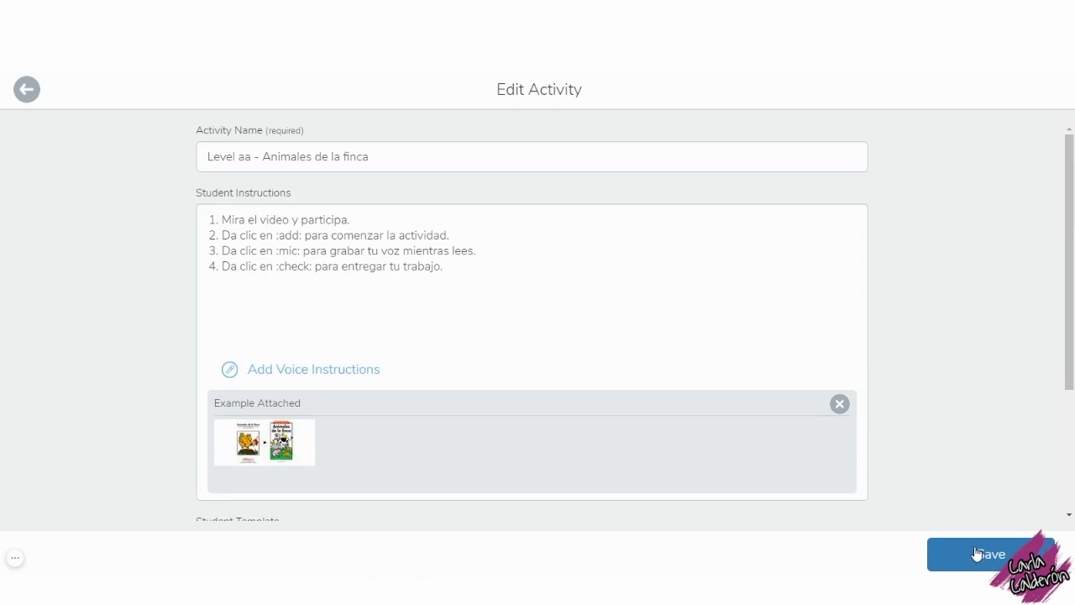
click(977, 553)
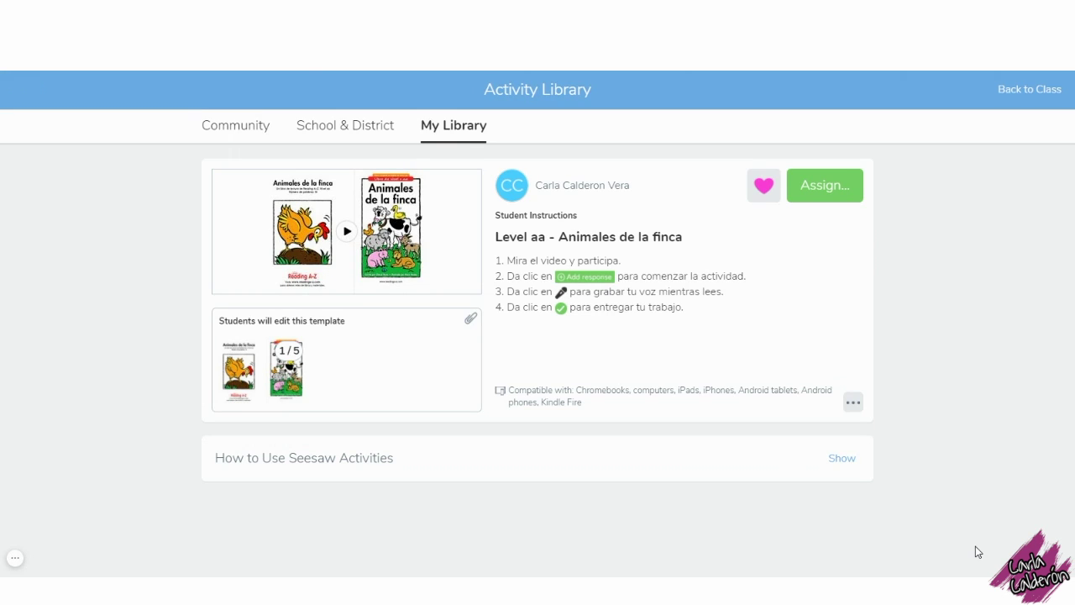